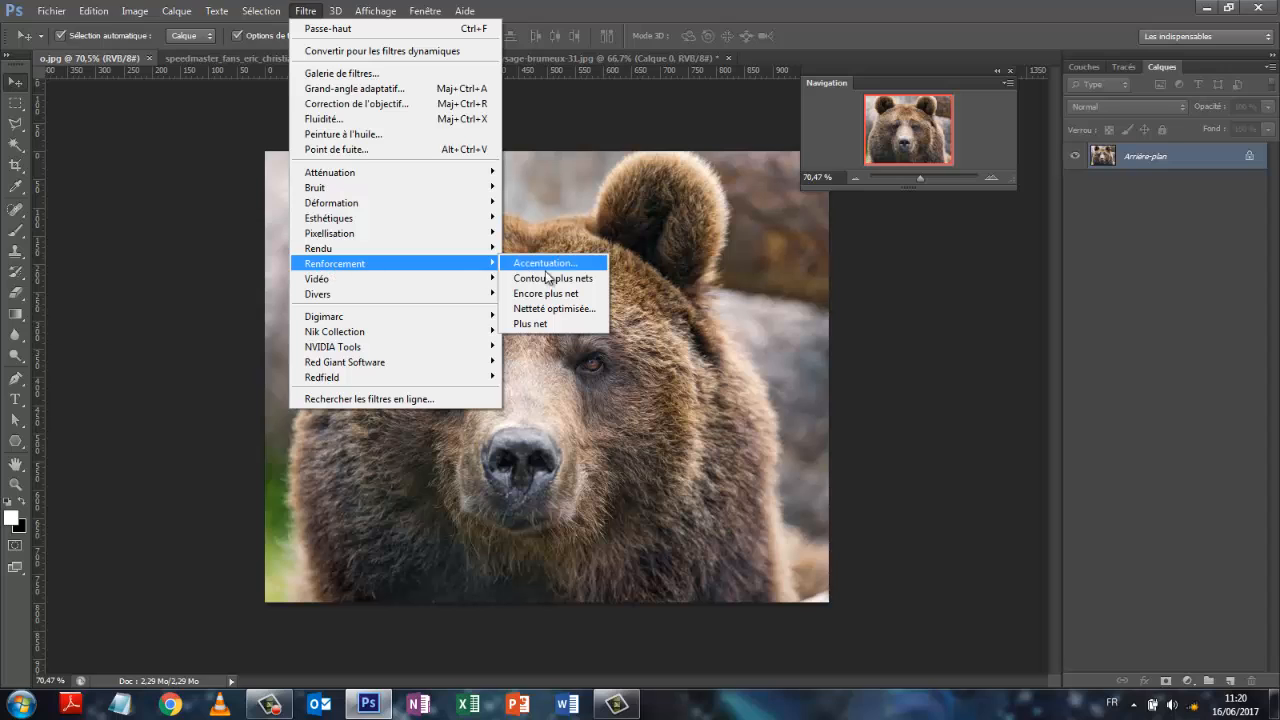
- Look through the open portrait and foggy railway images and return to the bear photo o.jpg
left_click(1182, 360)
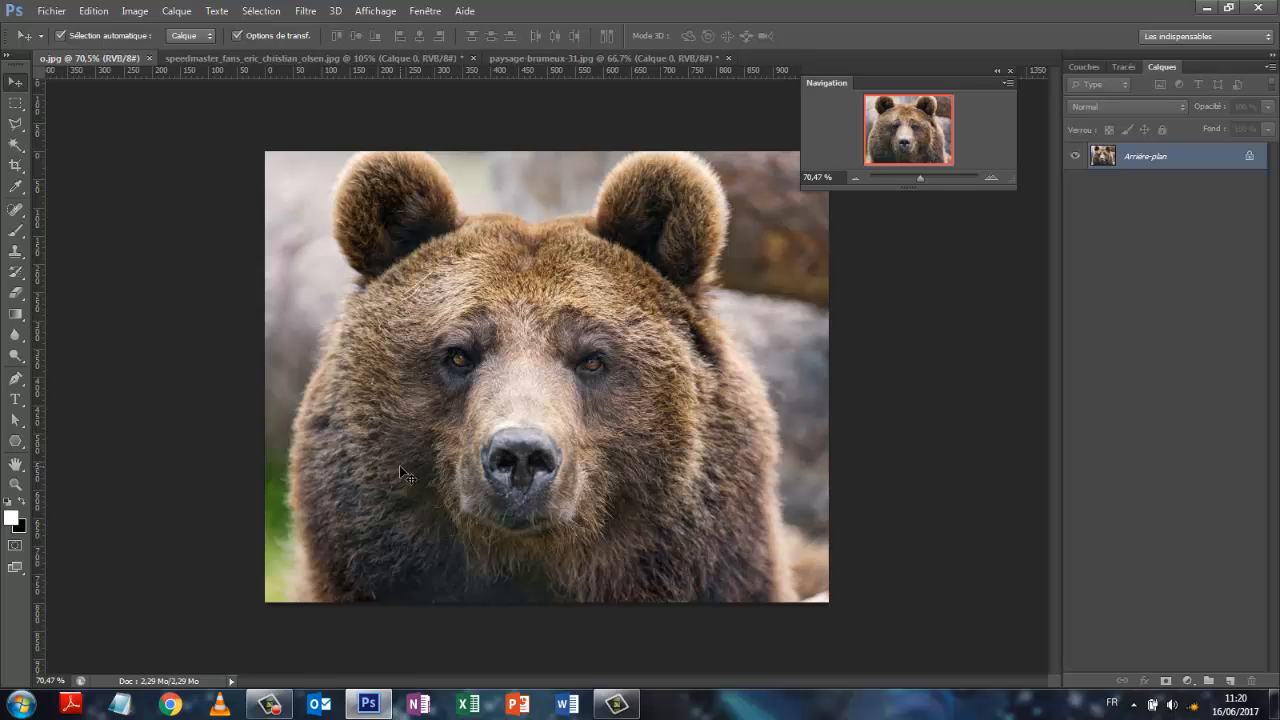
left_click(285, 63)
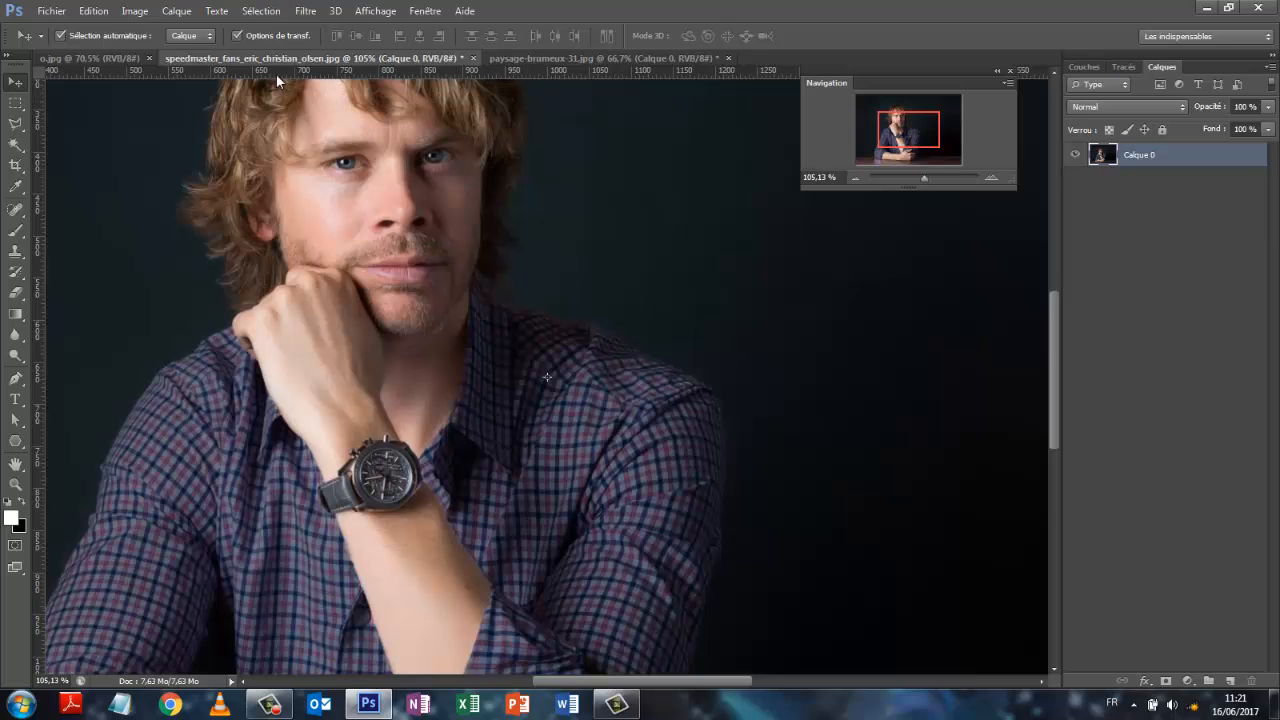
left_click(541, 59)
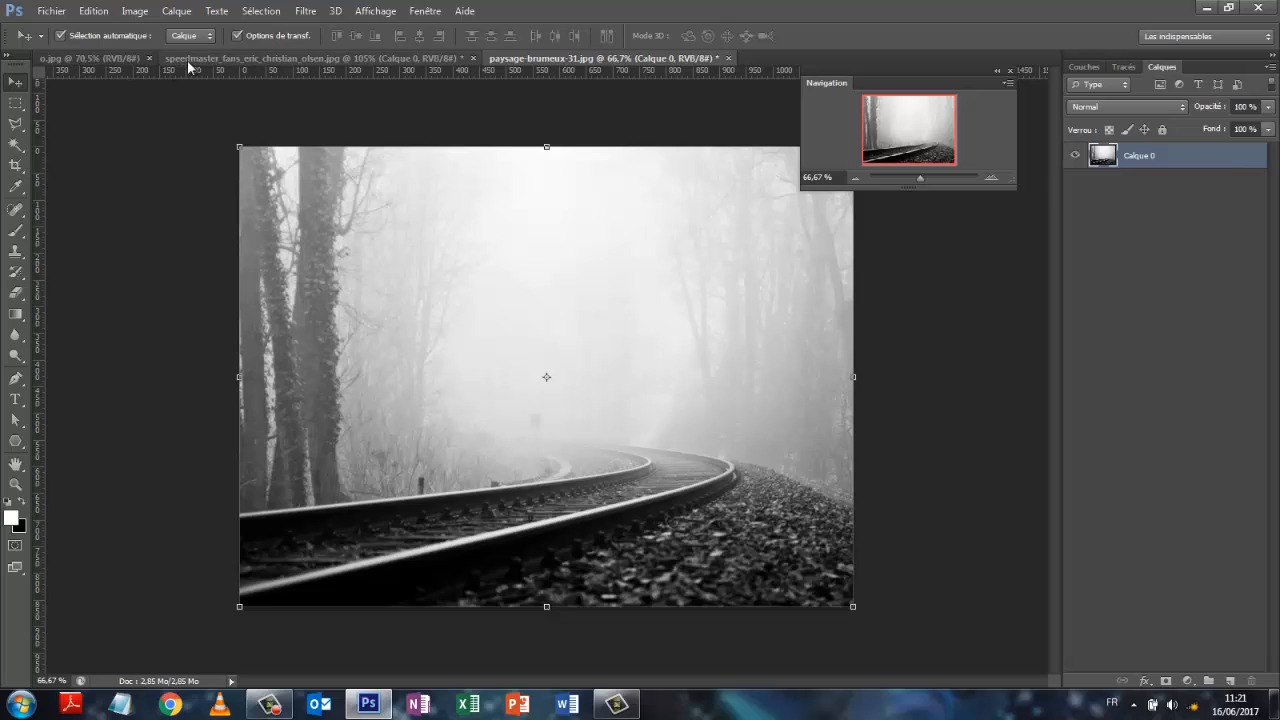
left_click(104, 61)
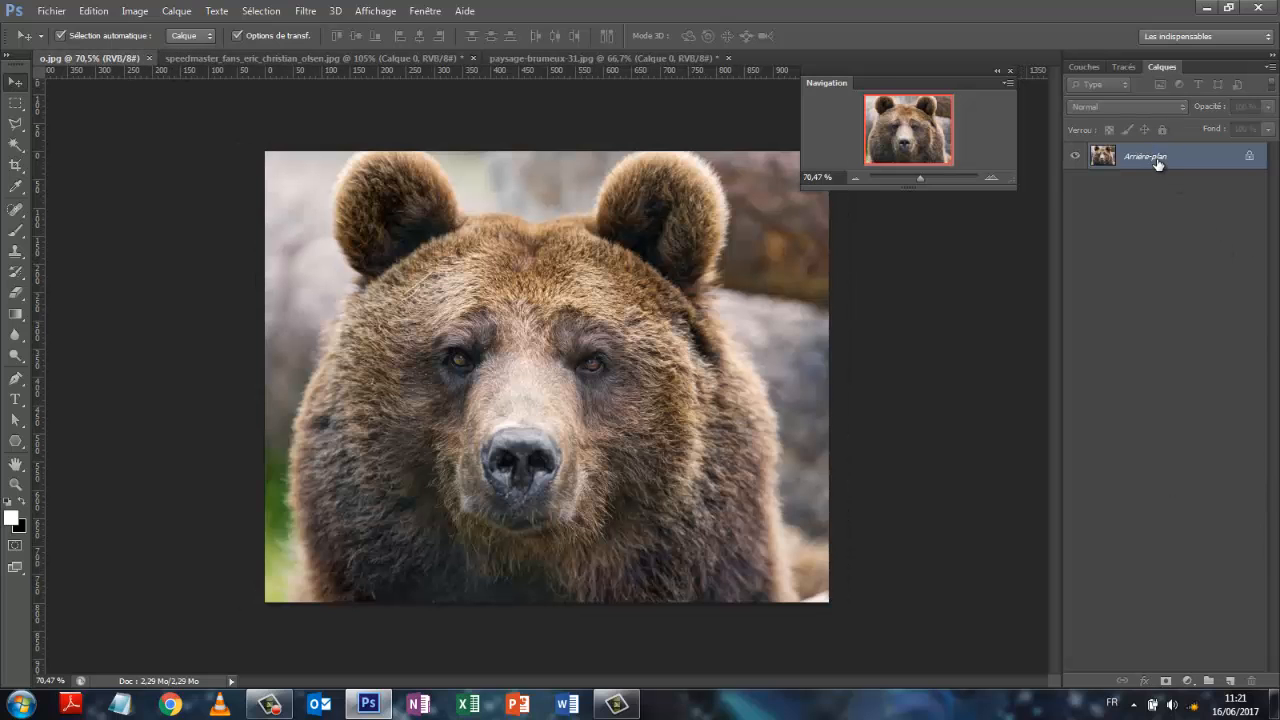
- Duplicate the Arrière-plan layer and convert the locked original into the regular layer Calque 0
left_click_drag(1156, 162, 1230, 681)
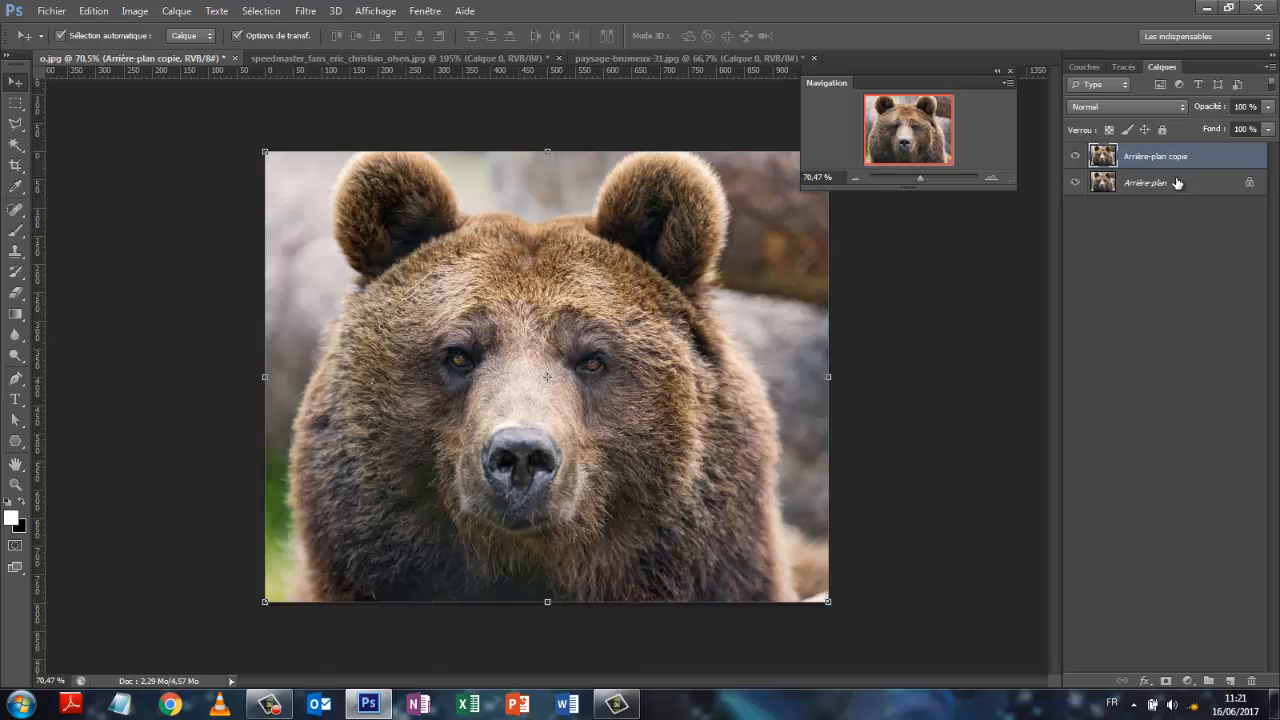
double_click(1177, 183)
left_click(812, 222)
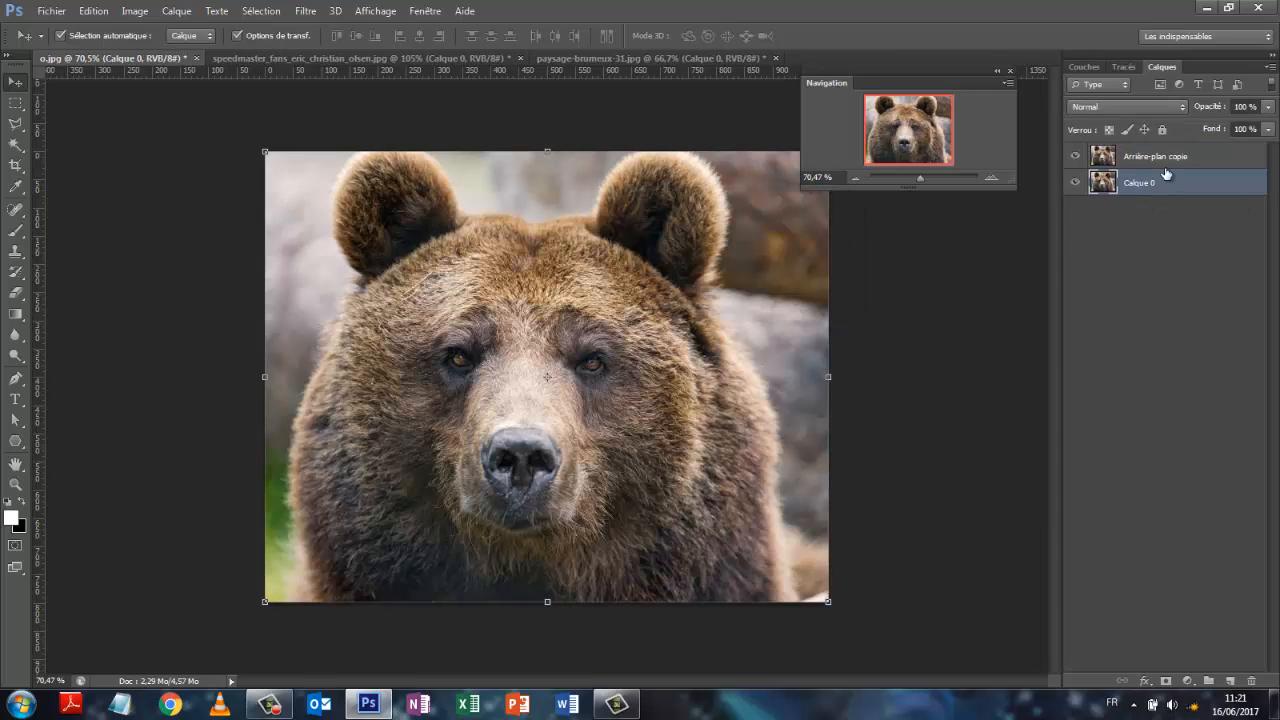
- Rename the duplicated background layer as accentuation and keep it selected
double_click(1160, 157)
type("a")
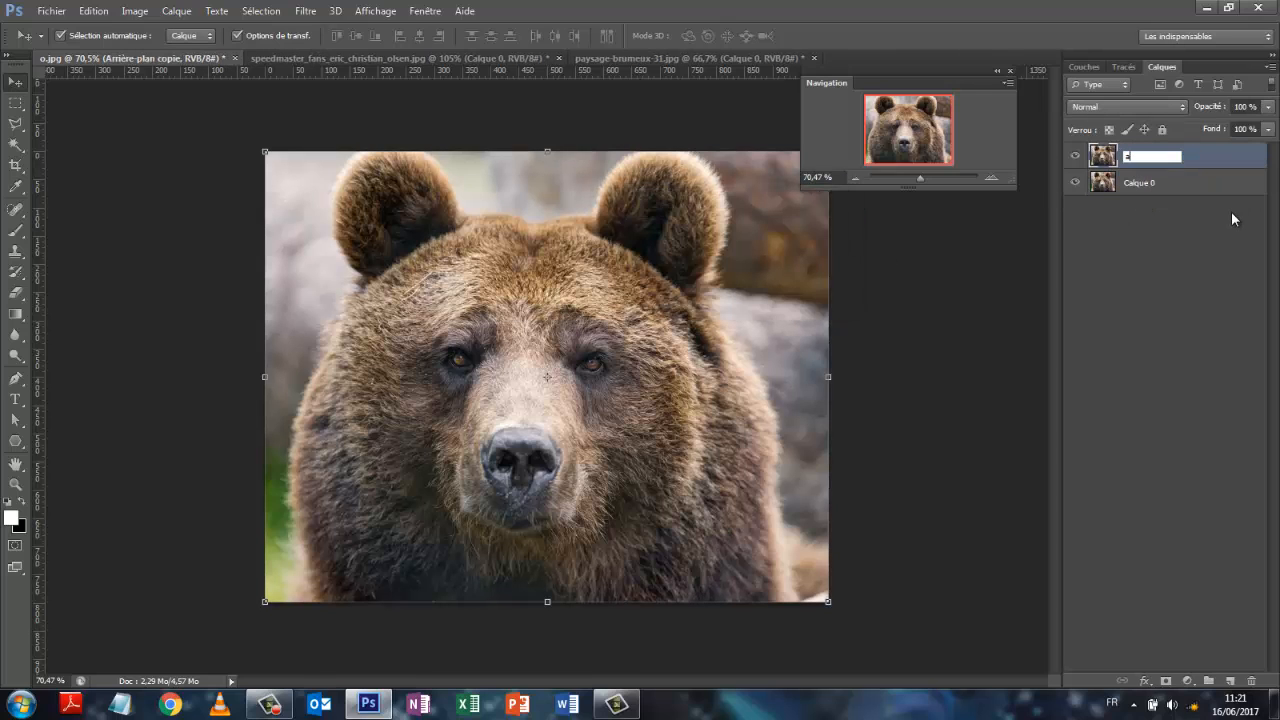
type("ccentuation")
left_click(1203, 280)
left_click(1134, 158)
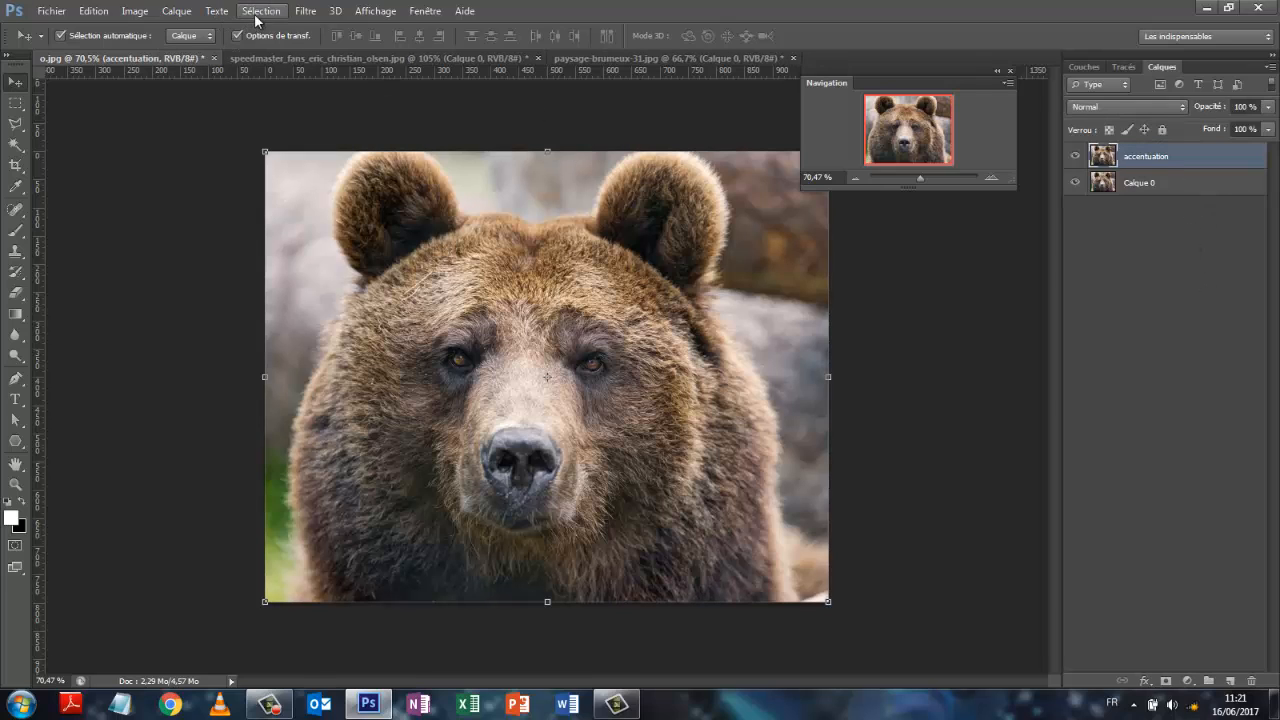
- Open the Accentuation filter on the accentuation layer, set Gain to 45 %, and compare the image with the preview off and on
left_click(304, 11)
mouse_move(390, 264)
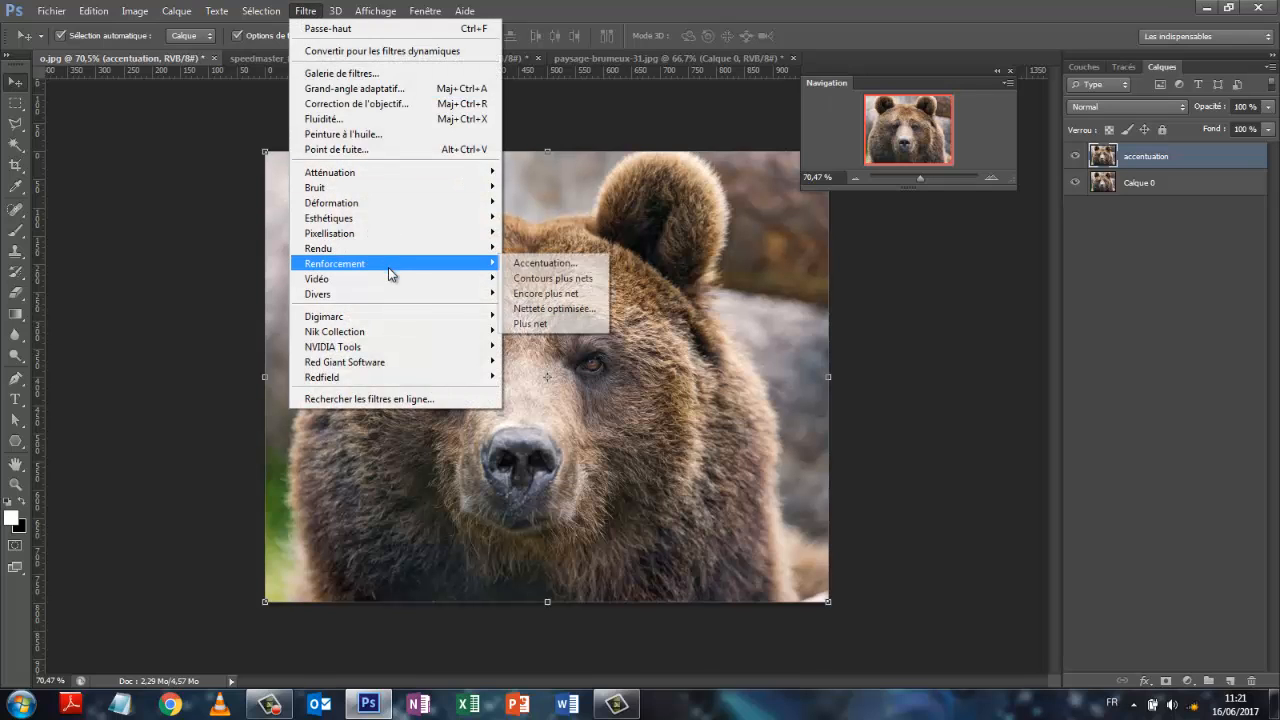
left_click(541, 266)
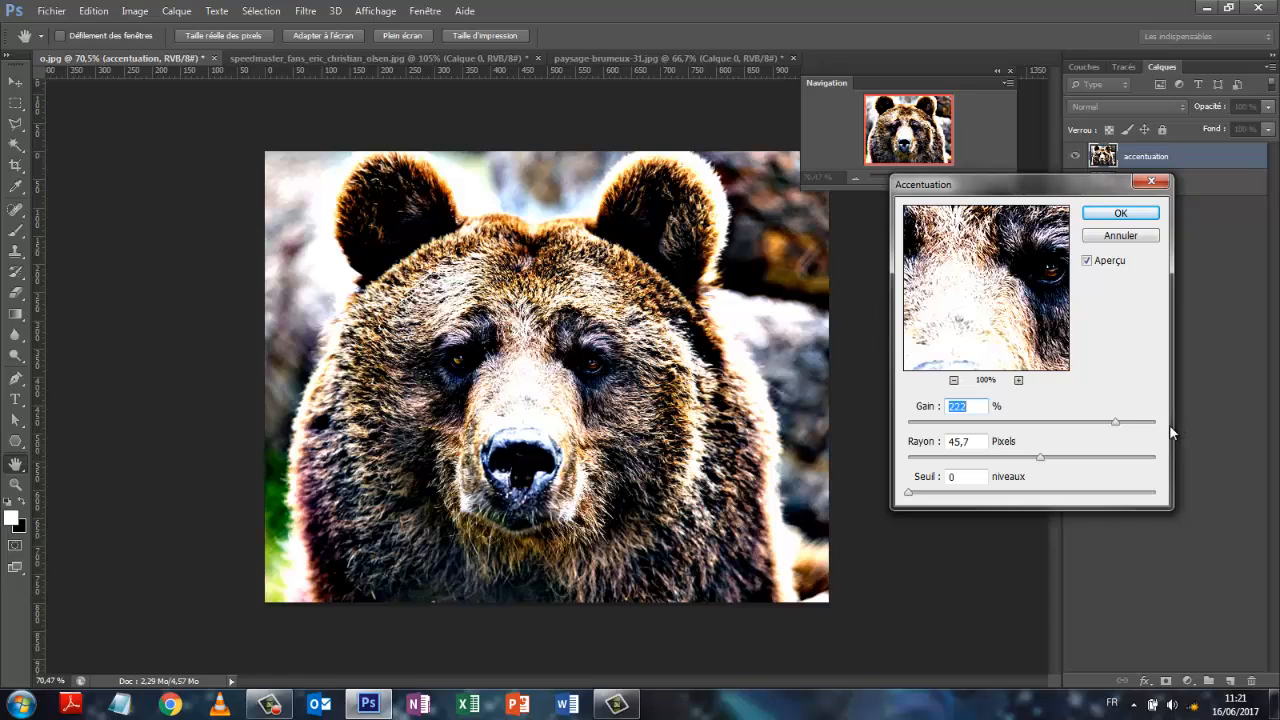
left_click_drag(1118, 428, 968, 435)
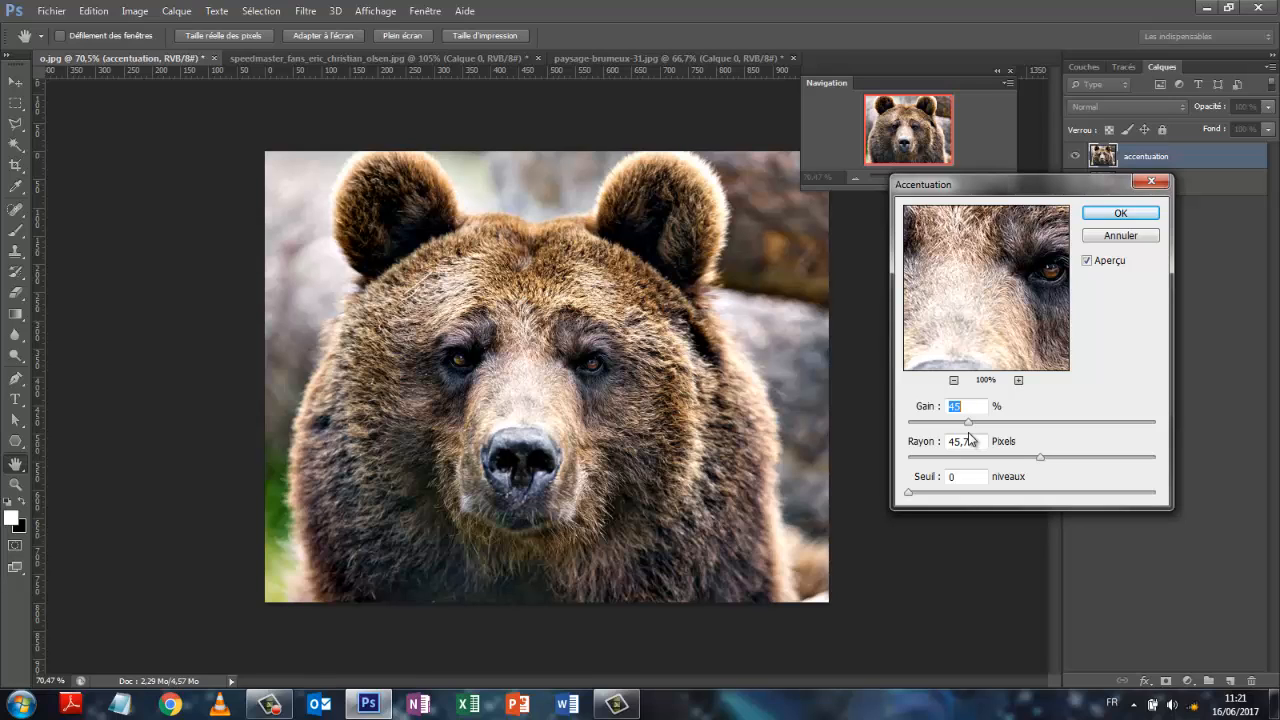
left_click(1086, 264)
left_click(1086, 262)
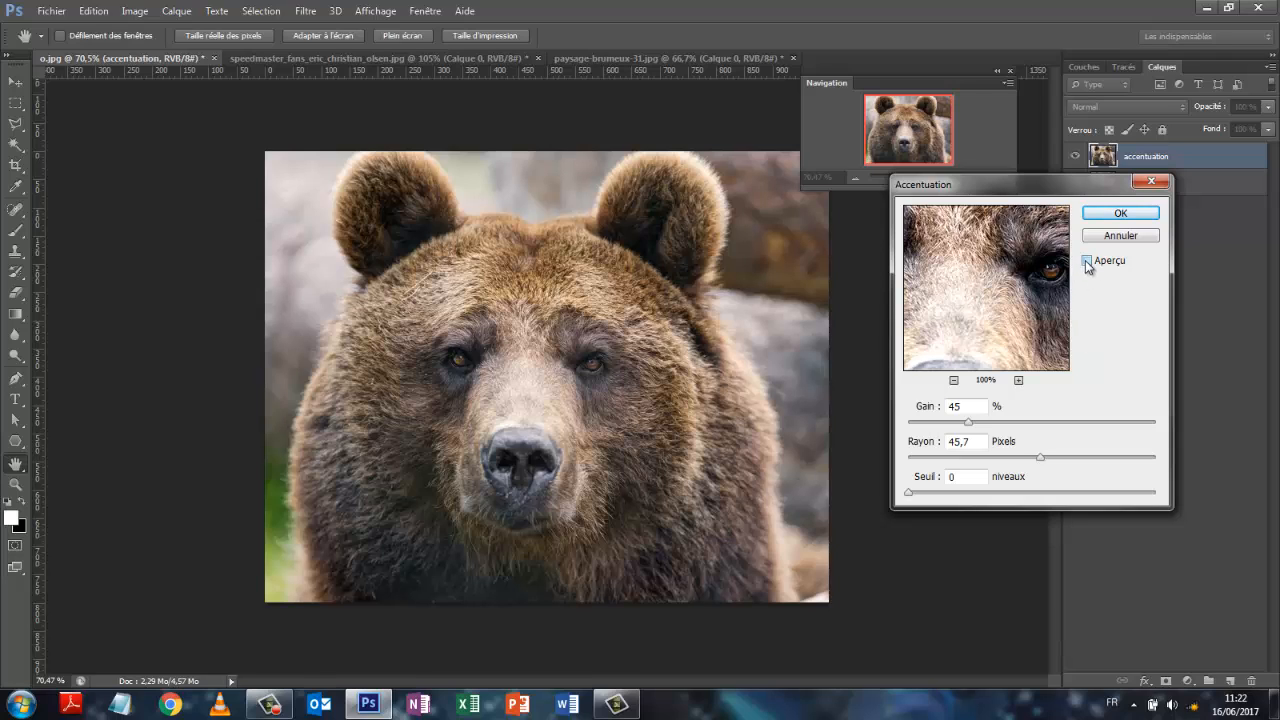
left_click(1085, 260)
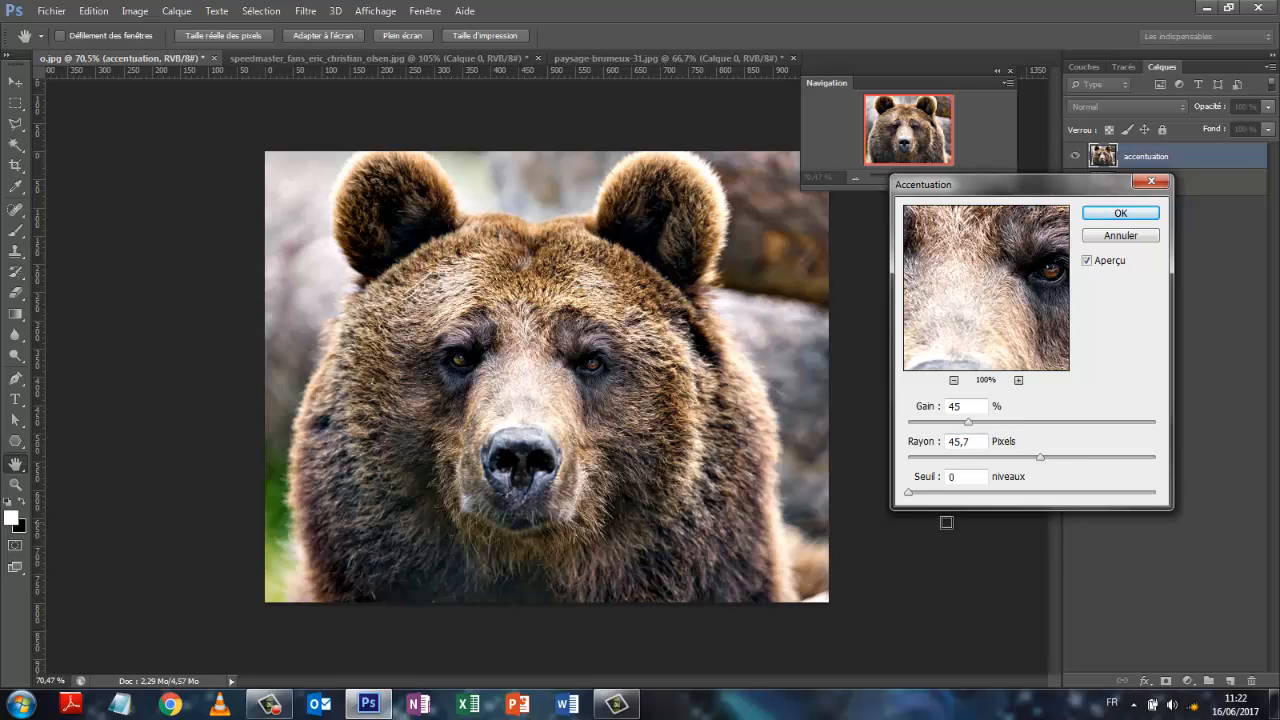
- Set the Accentuation radius to 14,7 pixels and threshold to 5 levels, try a 312 % gain and settle on 49 %
left_click_drag(1040, 458, 1013, 463)
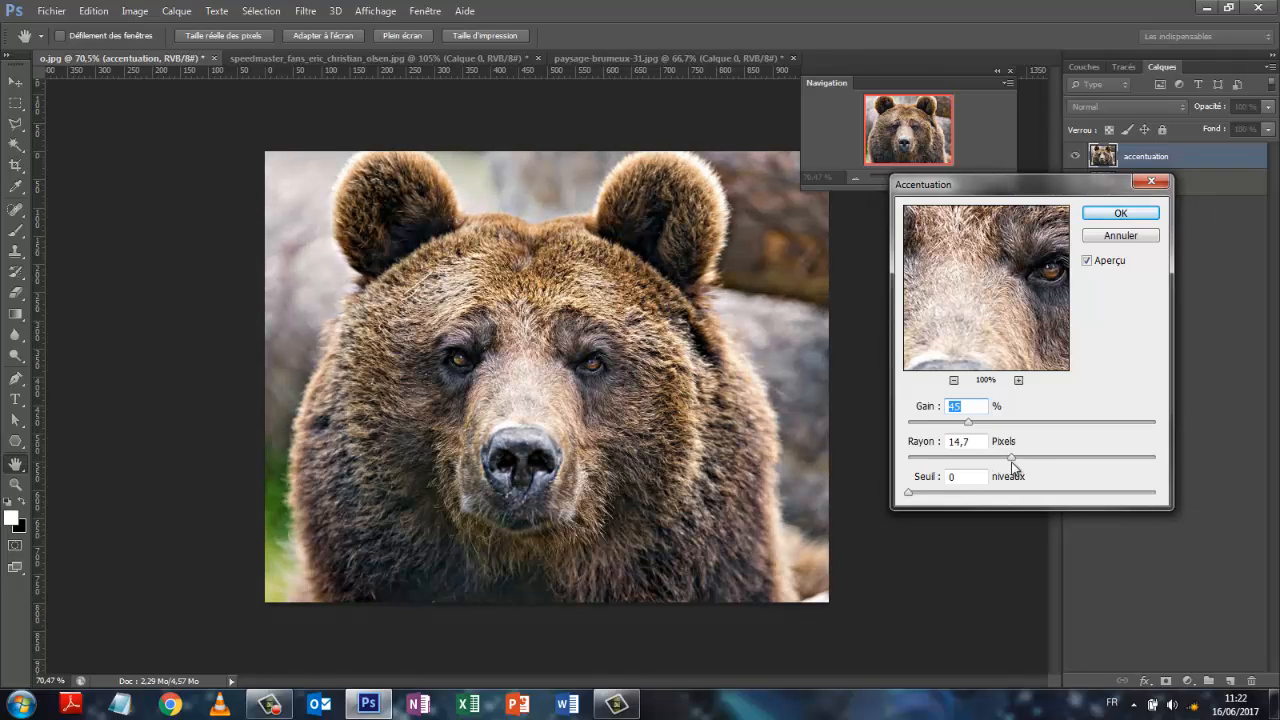
mouse_move(908, 493)
left_mouse_down()
mouse_move(929, 499)
mouse_move(915, 497)
left_mouse_up()
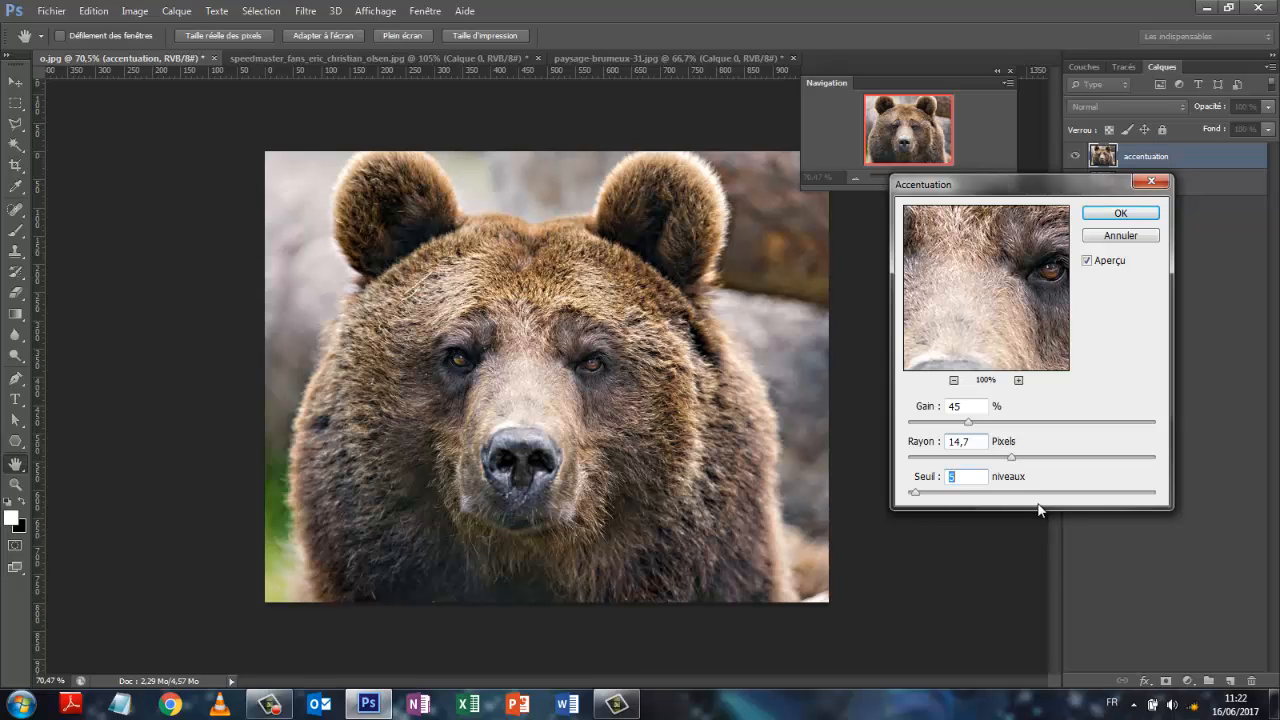
left_click_drag(968, 422, 1137, 434)
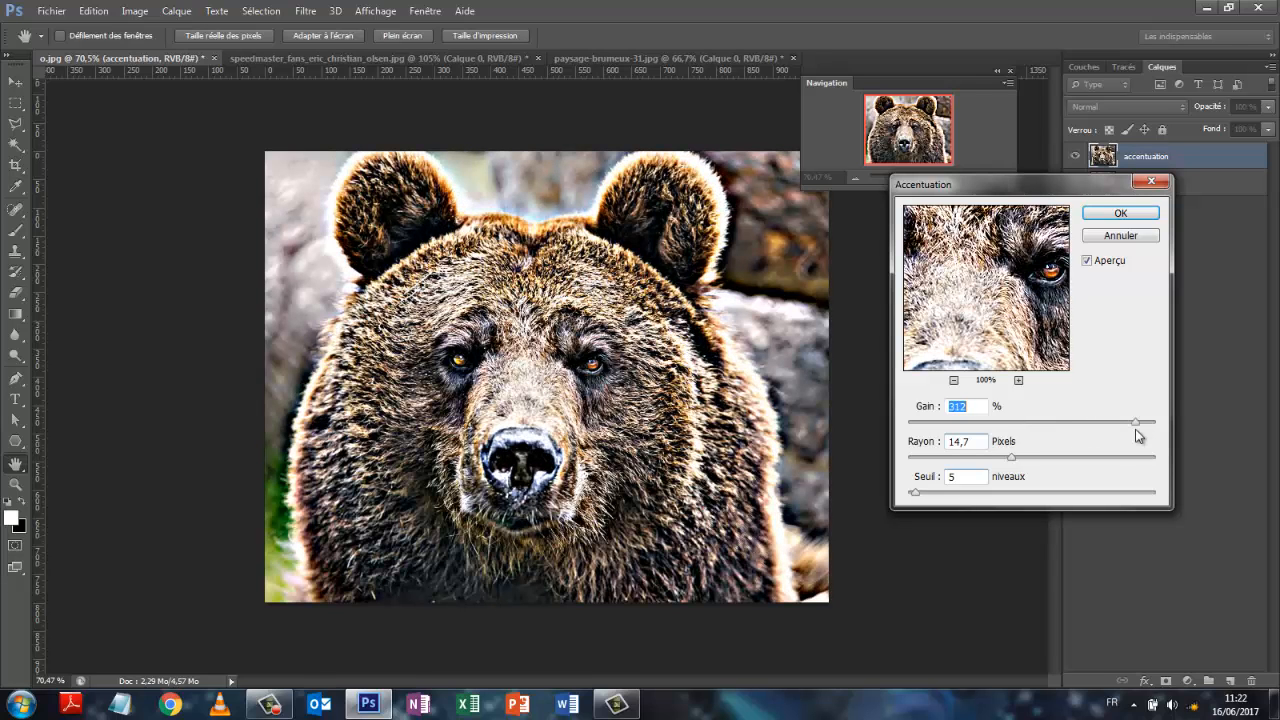
left_click_drag(1137, 434, 973, 427)
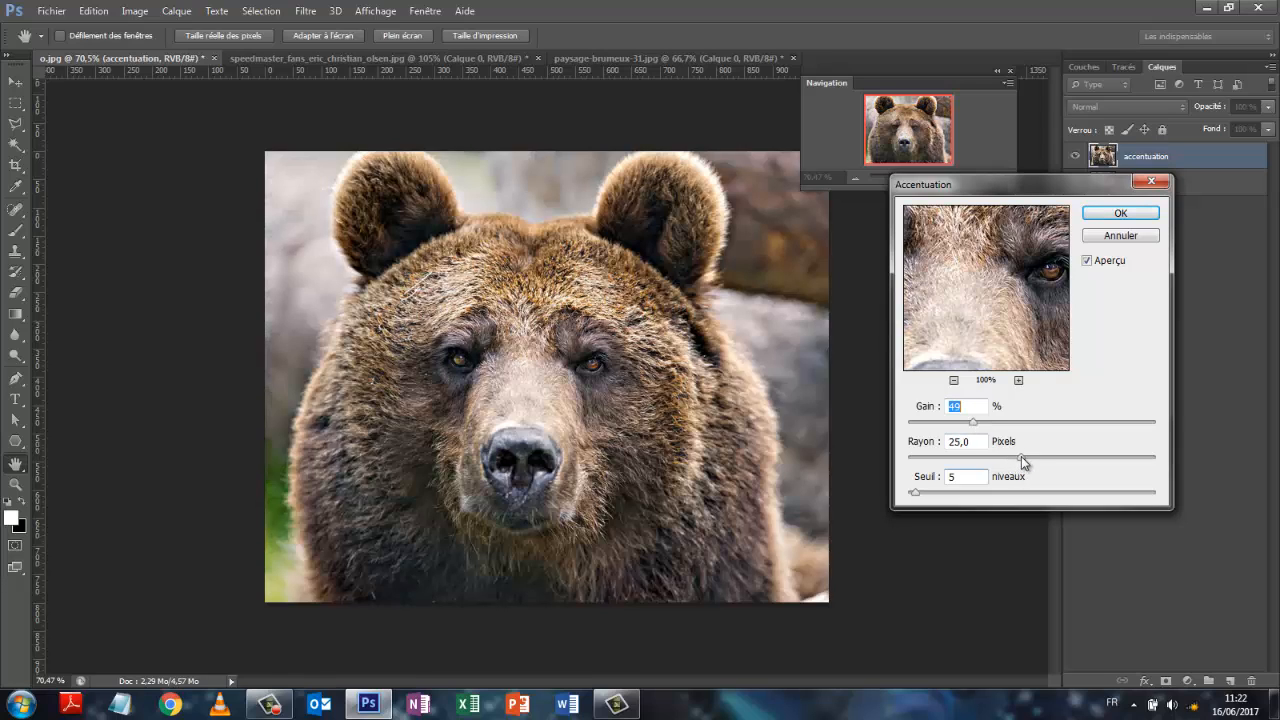
- Raise the Accentuation radius to 109,4 pixels and apply the filter to the accentuation layer
left_click_drag(1021, 456, 1073, 461)
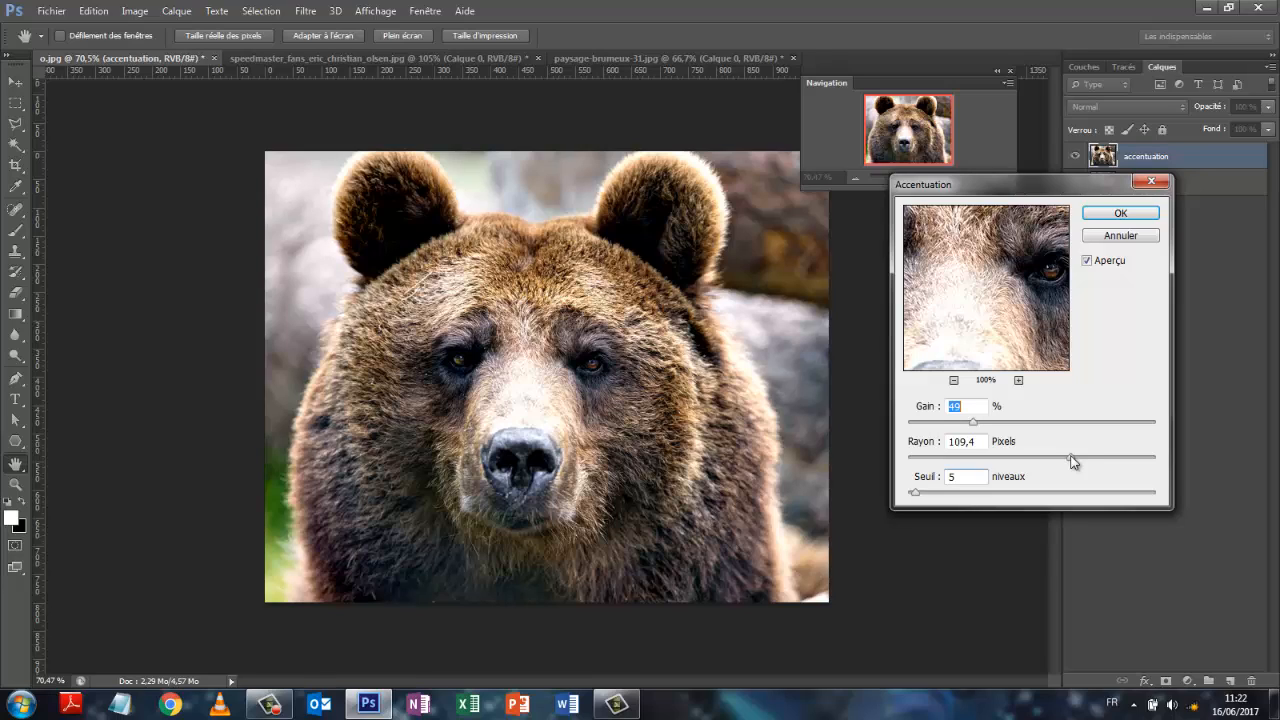
left_click_drag(1073, 461, 1073, 461)
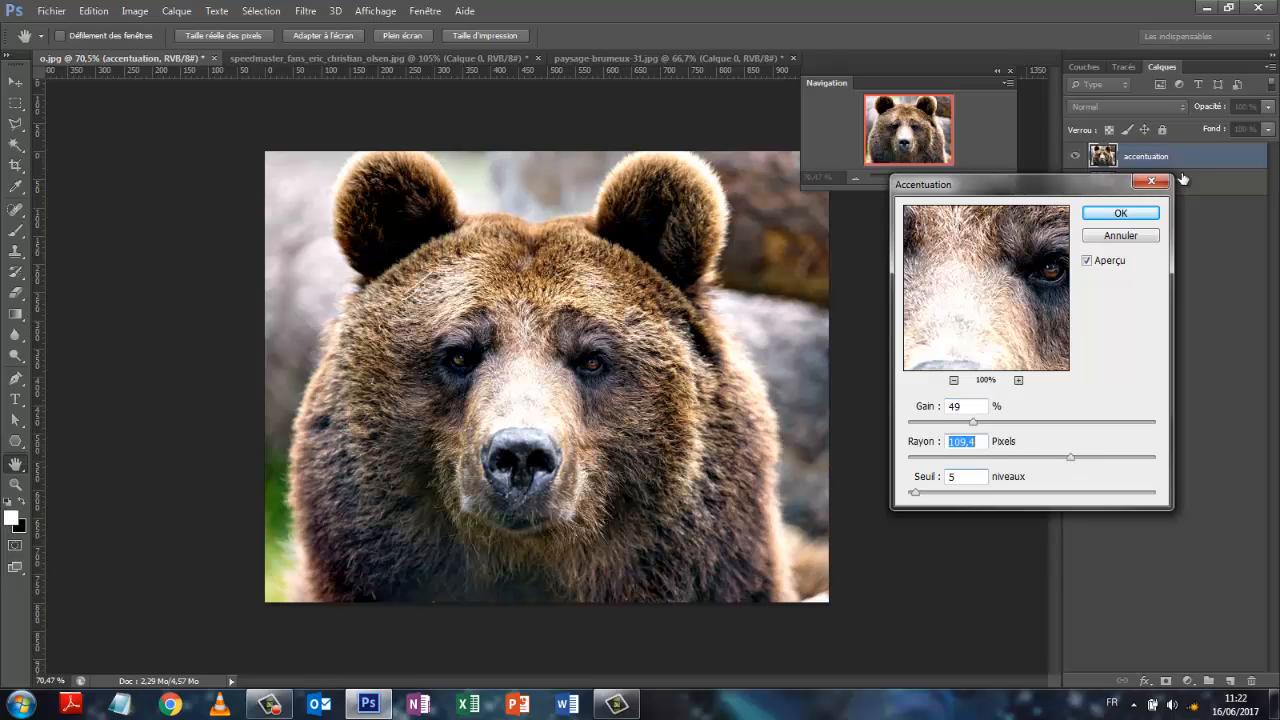
left_click(1118, 213)
key("v")
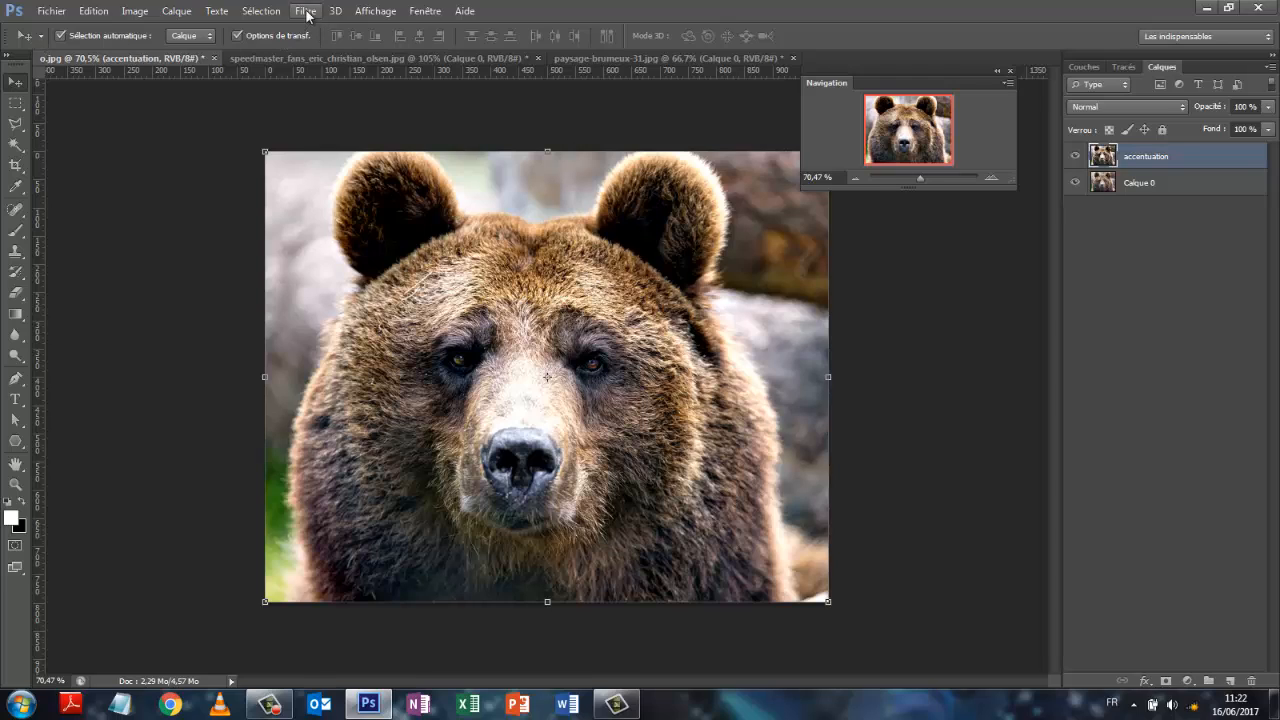
- Duplicate the accentuation layer and apply the Passe-haut filter to the copy with a radius slightly below 4 pixels, checking the preview
left_click_drag(1152, 162, 1231, 682)
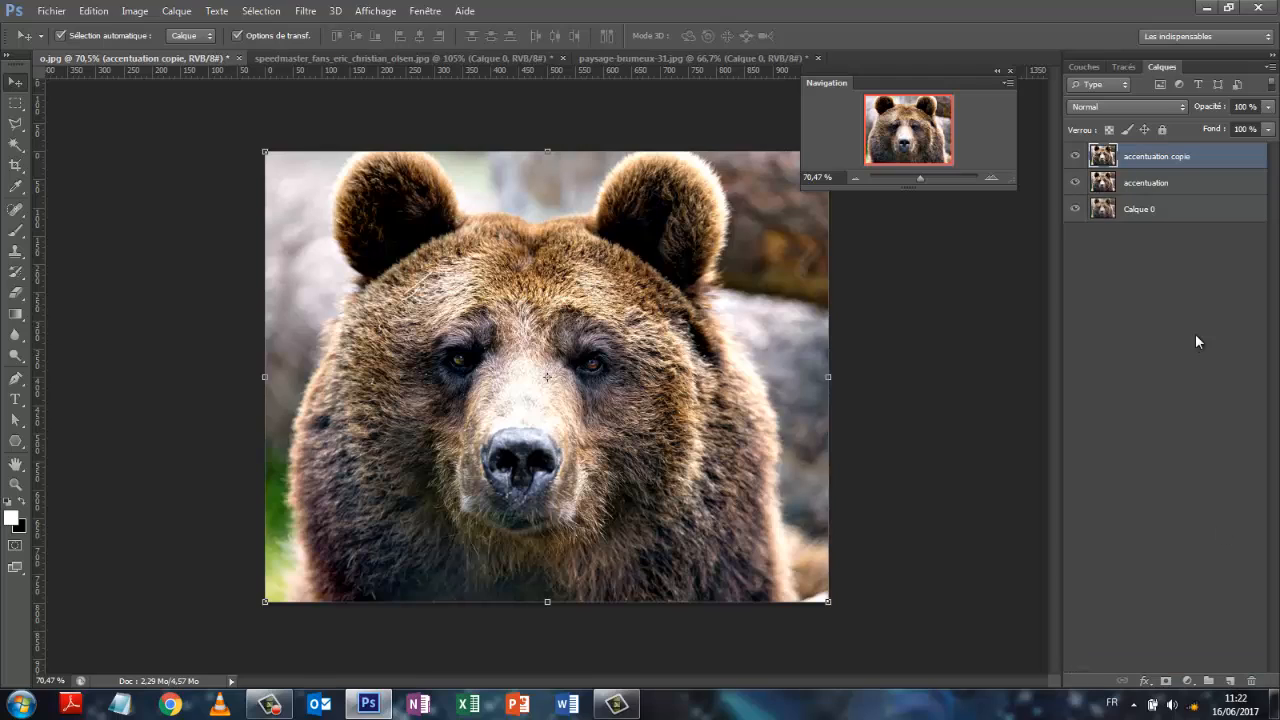
left_click(305, 12)
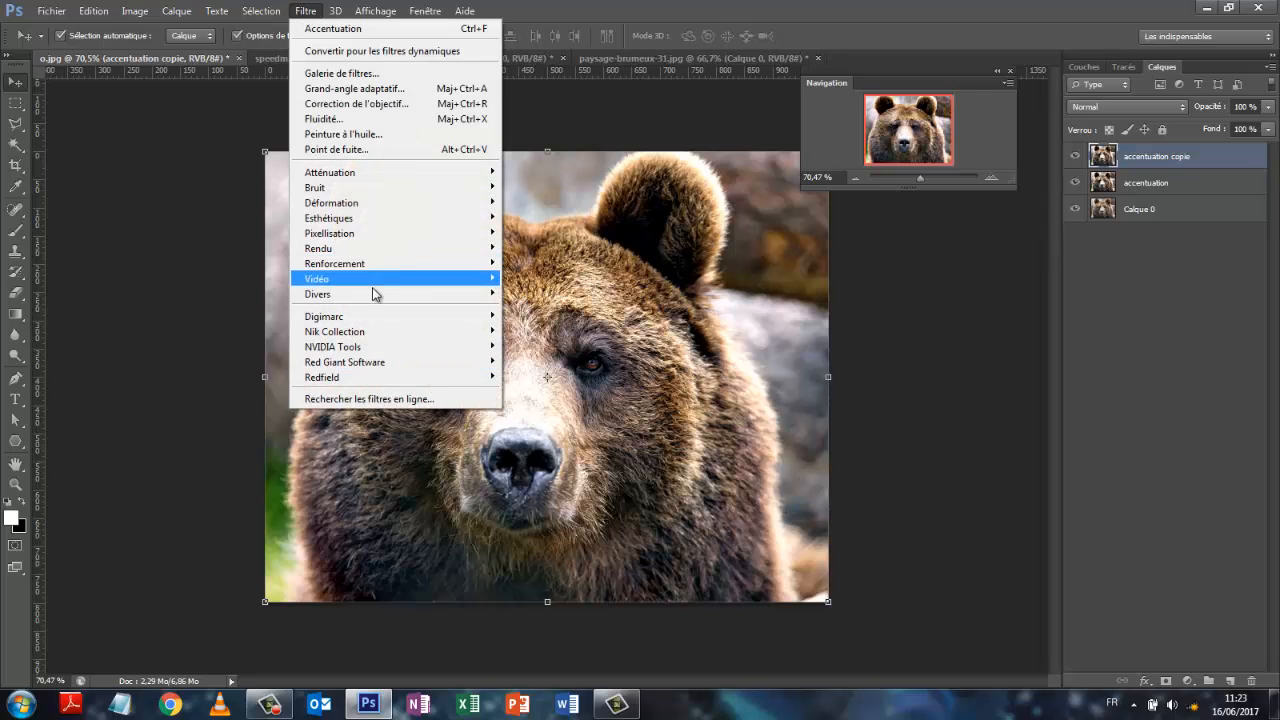
mouse_move(374, 295)
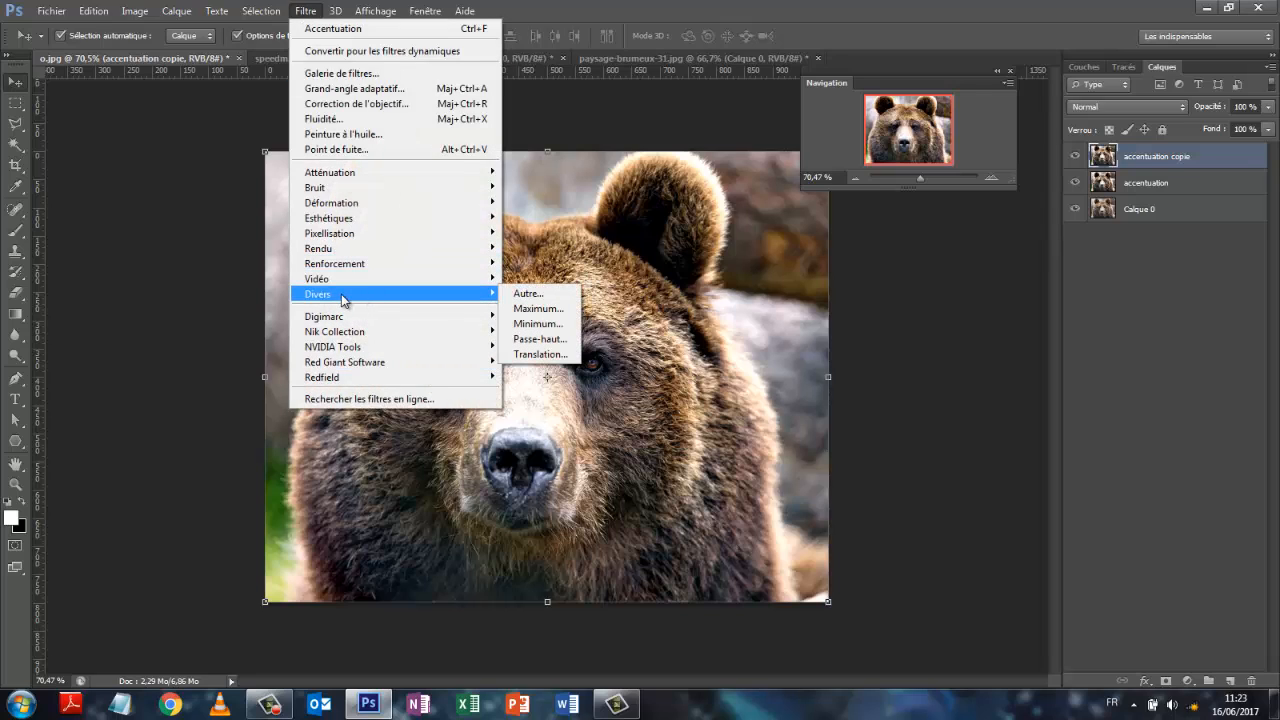
left_click(527, 340)
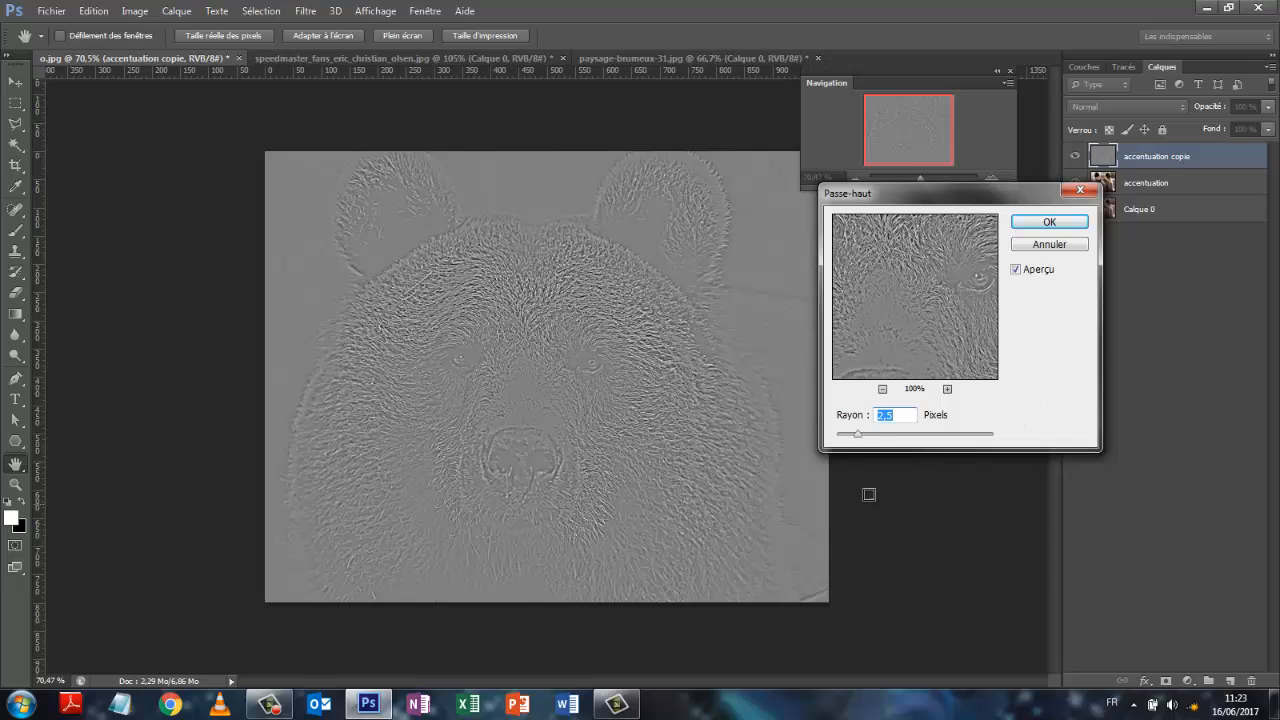
mouse_move(858, 437)
left_mouse_down()
mouse_move(974, 439)
mouse_move(873, 440)
left_mouse_up()
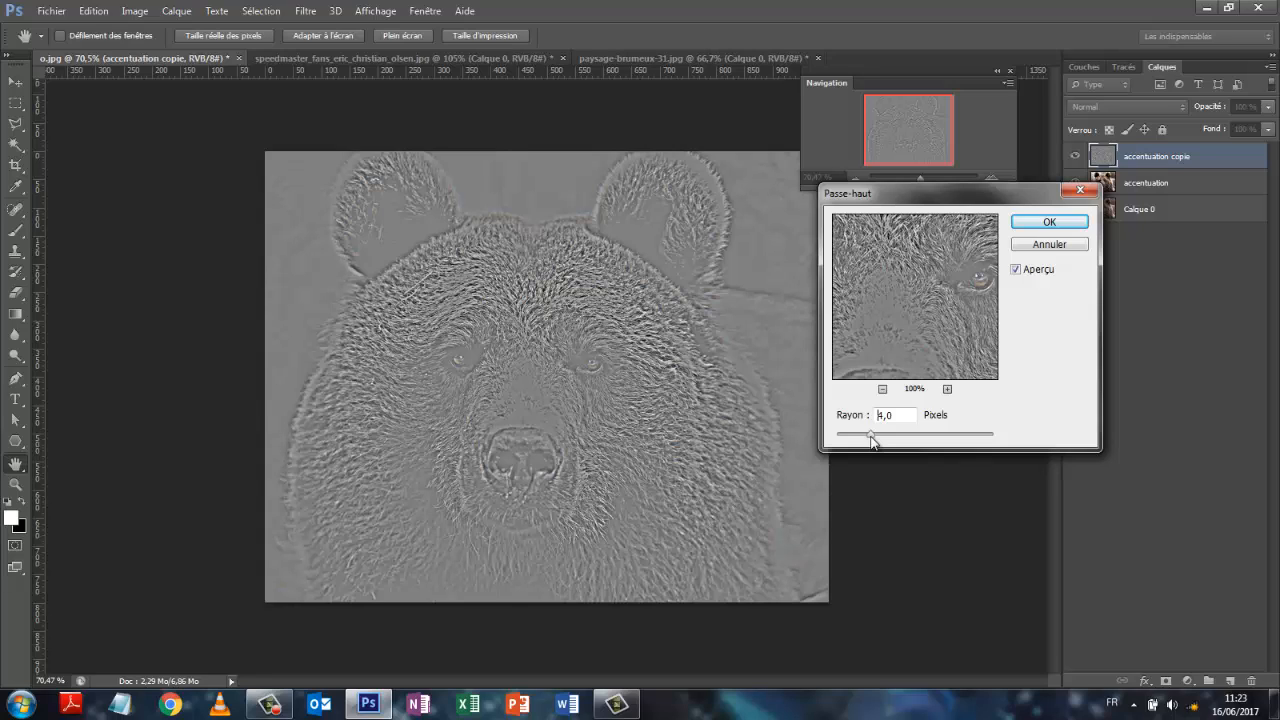
mouse_move(873, 441)
left_mouse_down()
mouse_move(851, 440)
mouse_move(868, 440)
left_mouse_up()
left_click(1016, 270)
left_click(1016, 270)
left_click(1030, 229)
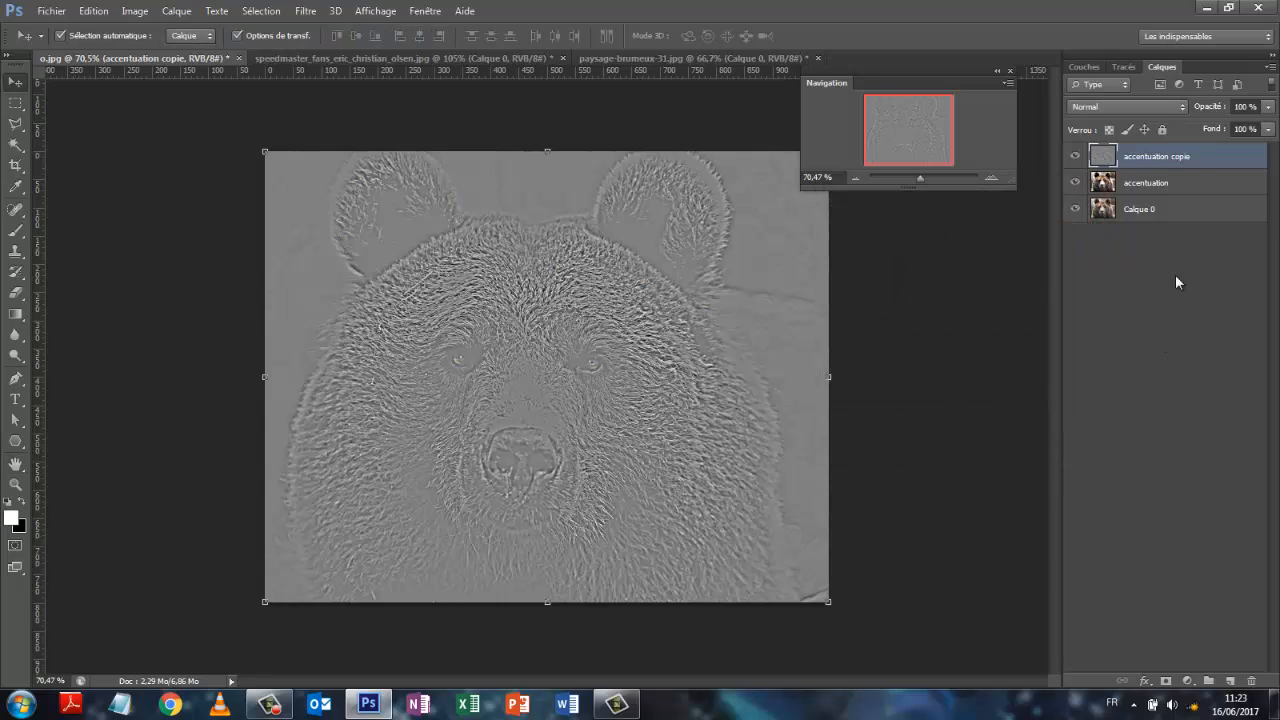
- Set the blending mode of the accentuation copie layer to Incrustation
left_click(1179, 108)
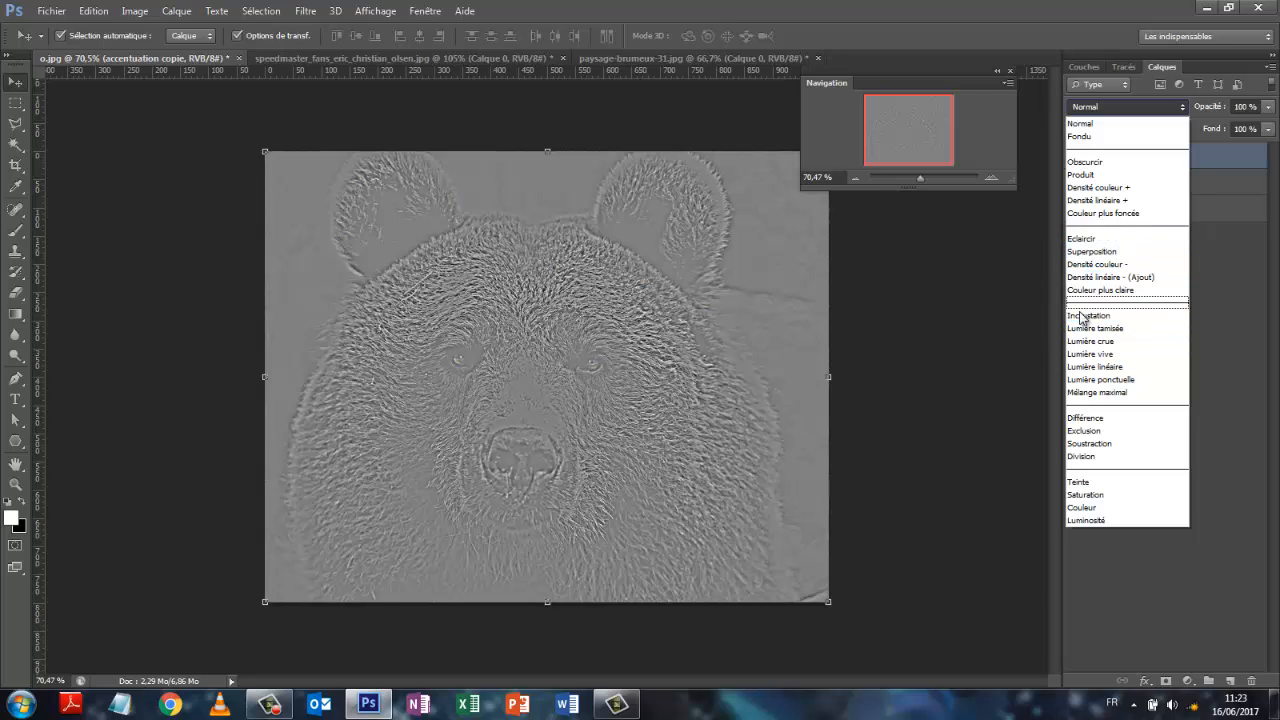
left_click(1090, 315)
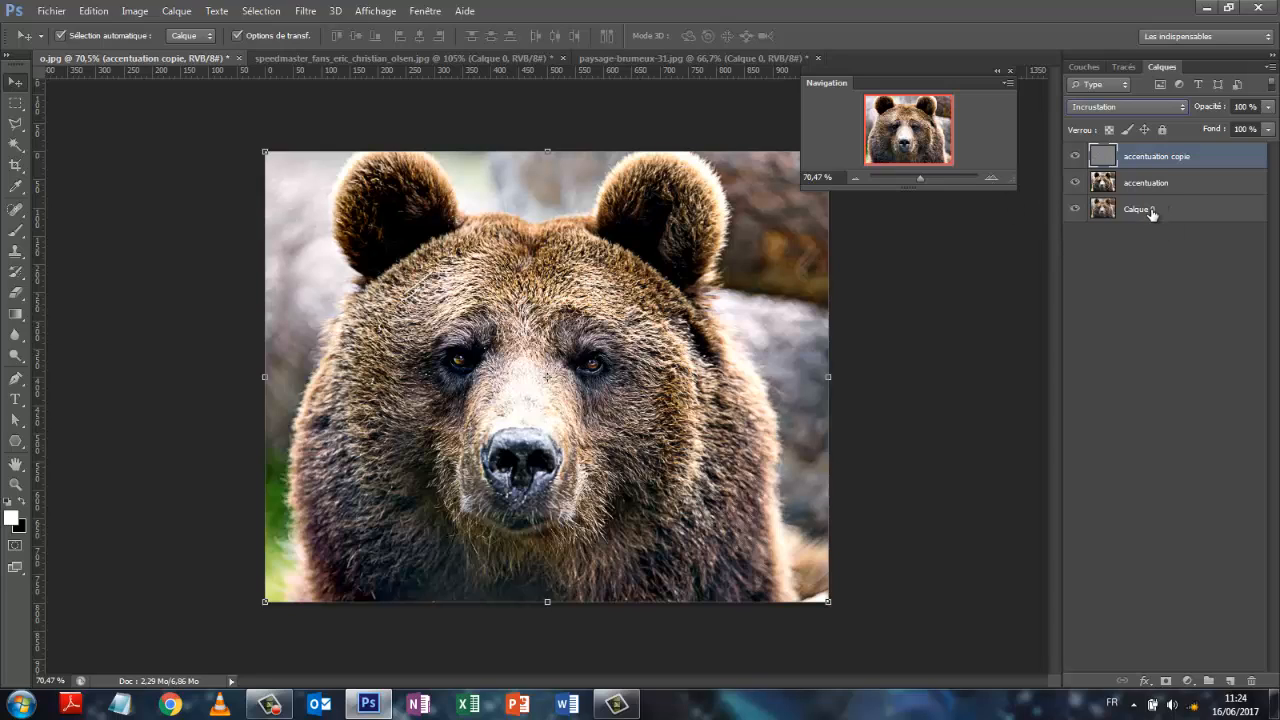
- Compare with the original by moving Calque 0 to the top of the layer stack, hide it and return it to the bottom
left_click_drag(1151, 213, 1150, 148)
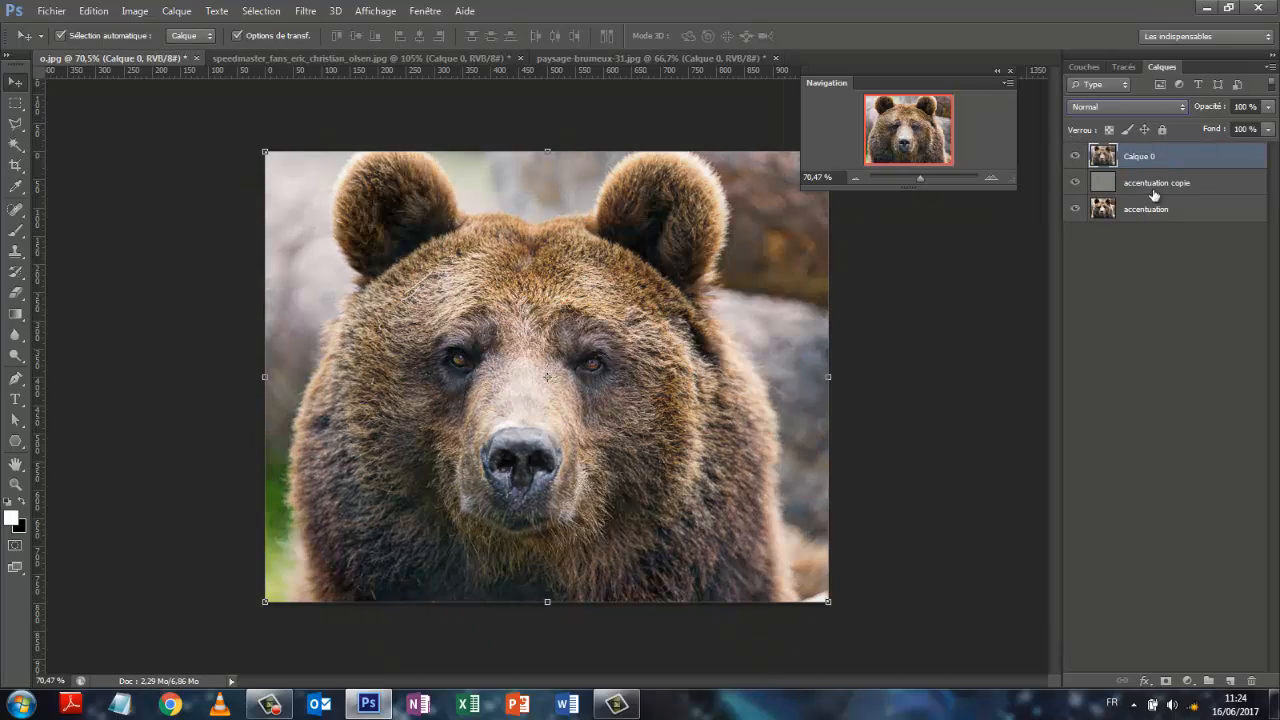
left_click(1075, 158)
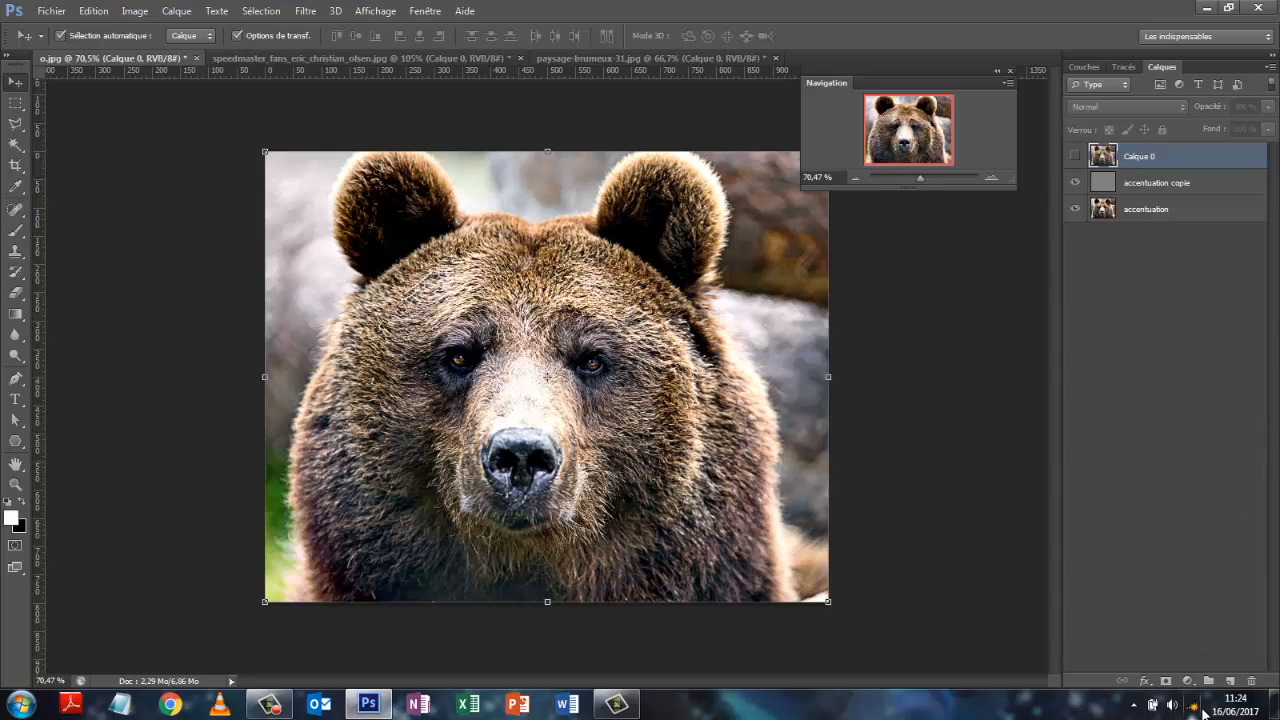
left_click_drag(1140, 165, 1199, 324)
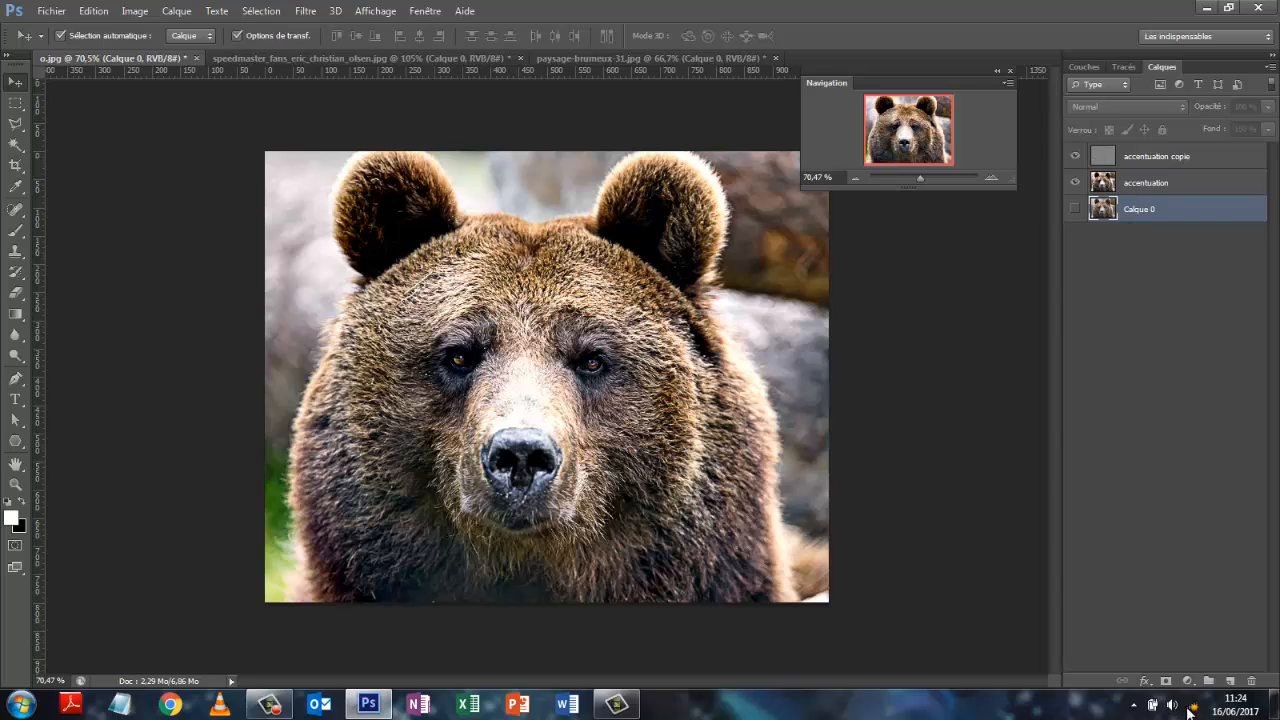
- Add a Luminosité/Contraste adjustment layer at the top of the stack with brightness -41 and contrast 30
left_click(1166, 686)
left_click(1187, 681)
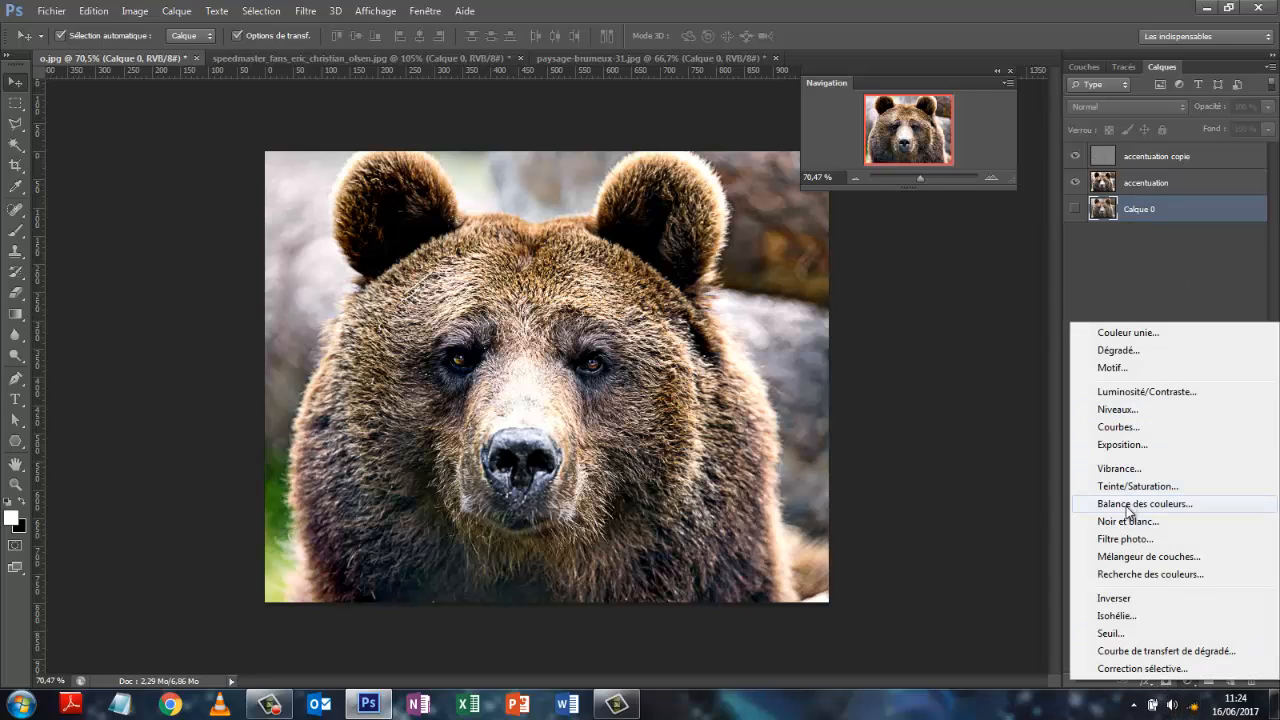
left_click(1131, 391)
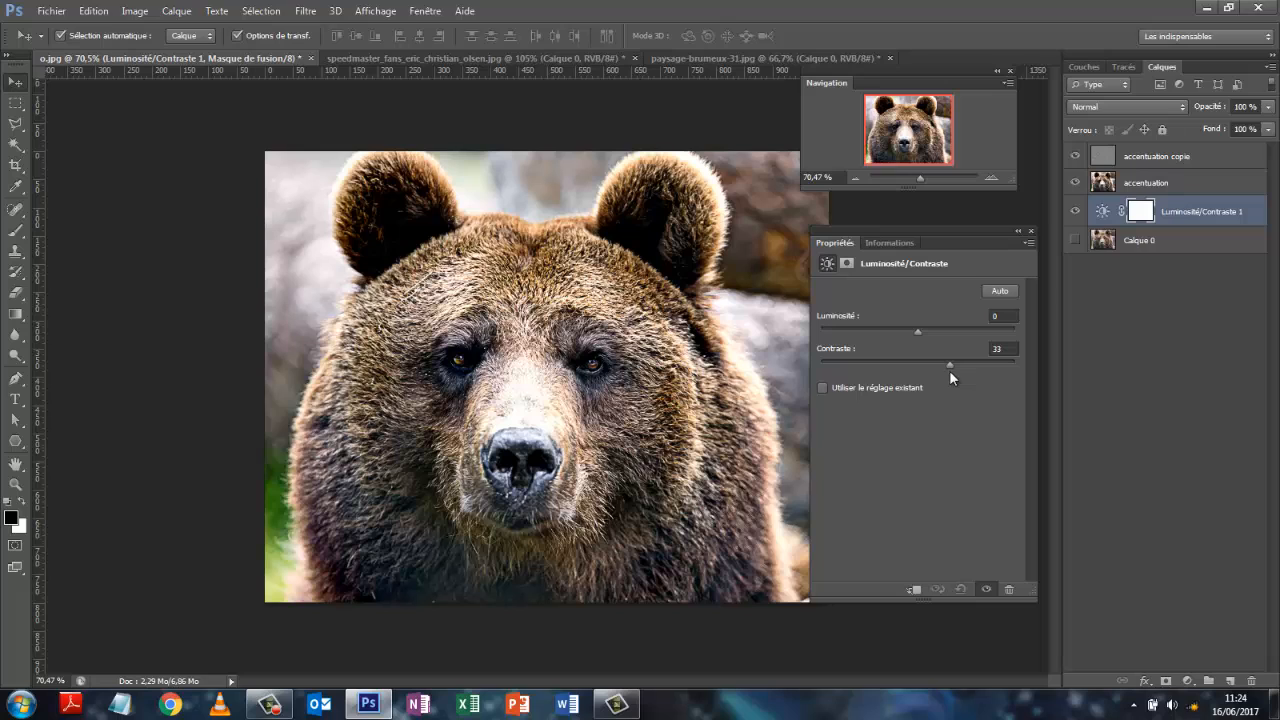
left_click_drag(1194, 218, 1154, 146)
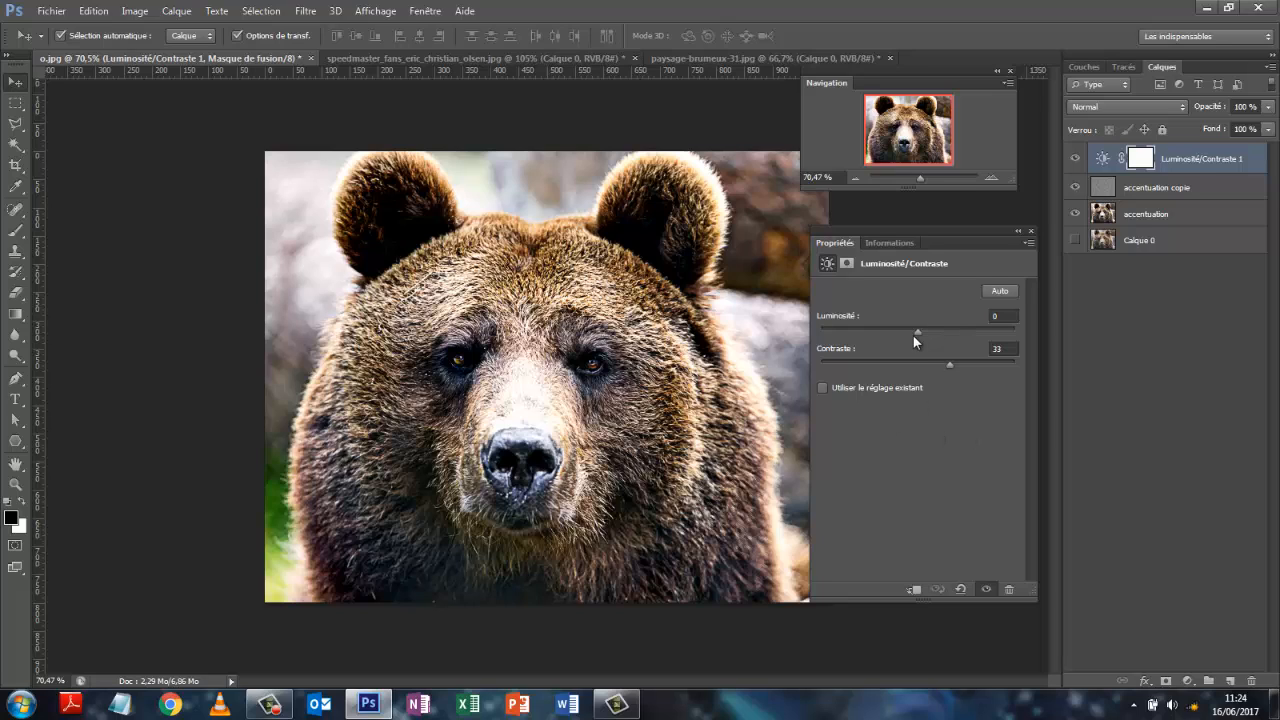
left_click_drag(977, 371, 891, 329)
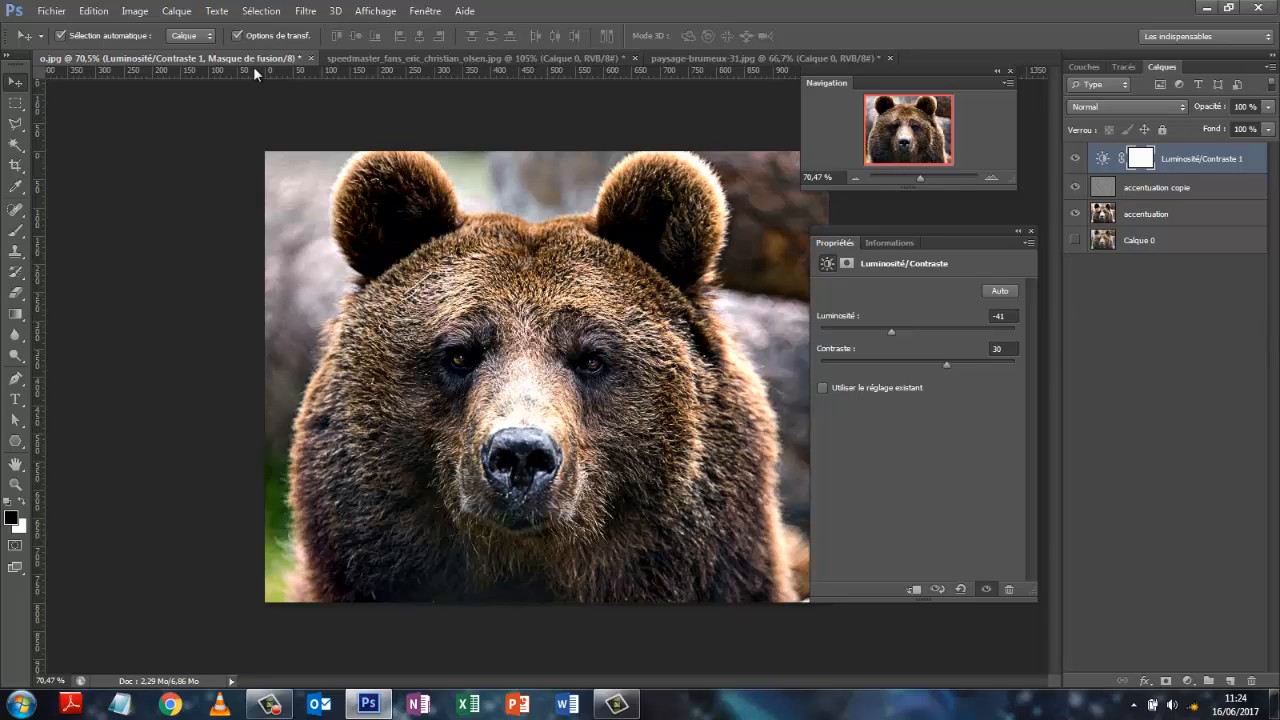
- Switch to the portrait photo with the Propriétés panel closed, and magnify the man's face to about 212 %
left_click(1205, 530)
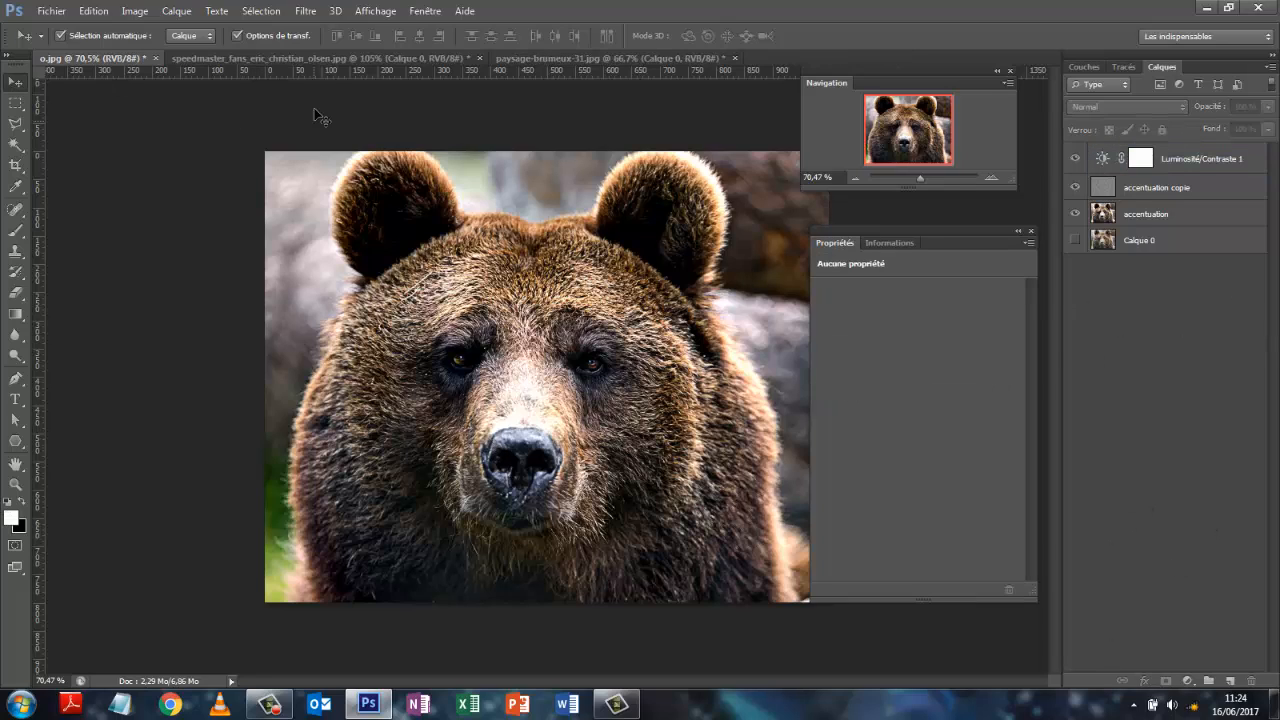
left_click(247, 60)
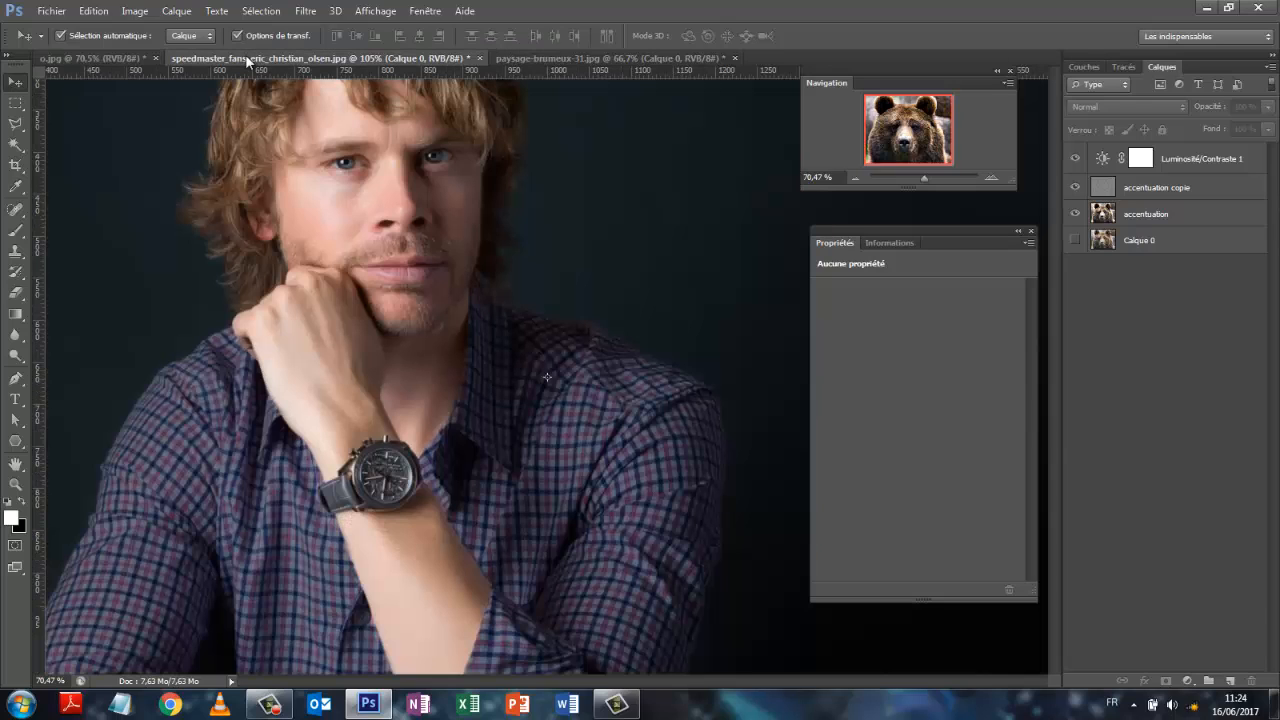
left_click(1030, 233)
left_click_drag(929, 177, 898, 123)
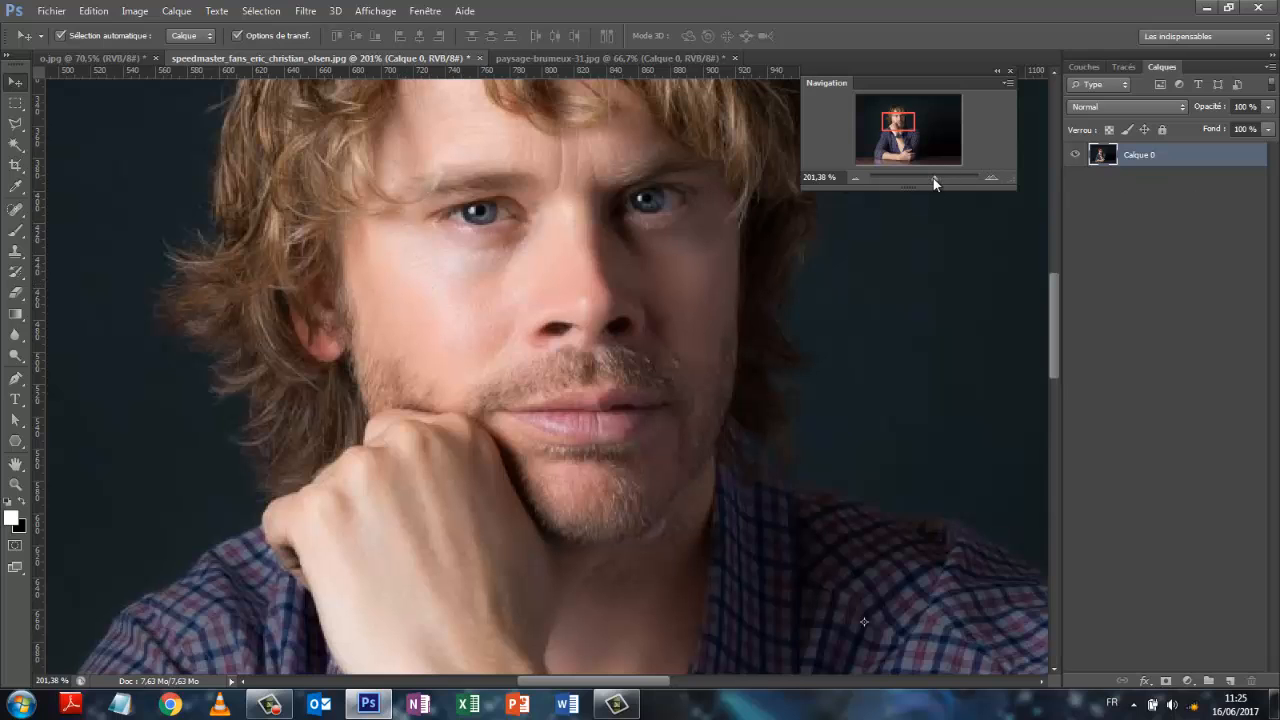
left_click_drag(933, 178, 935, 177)
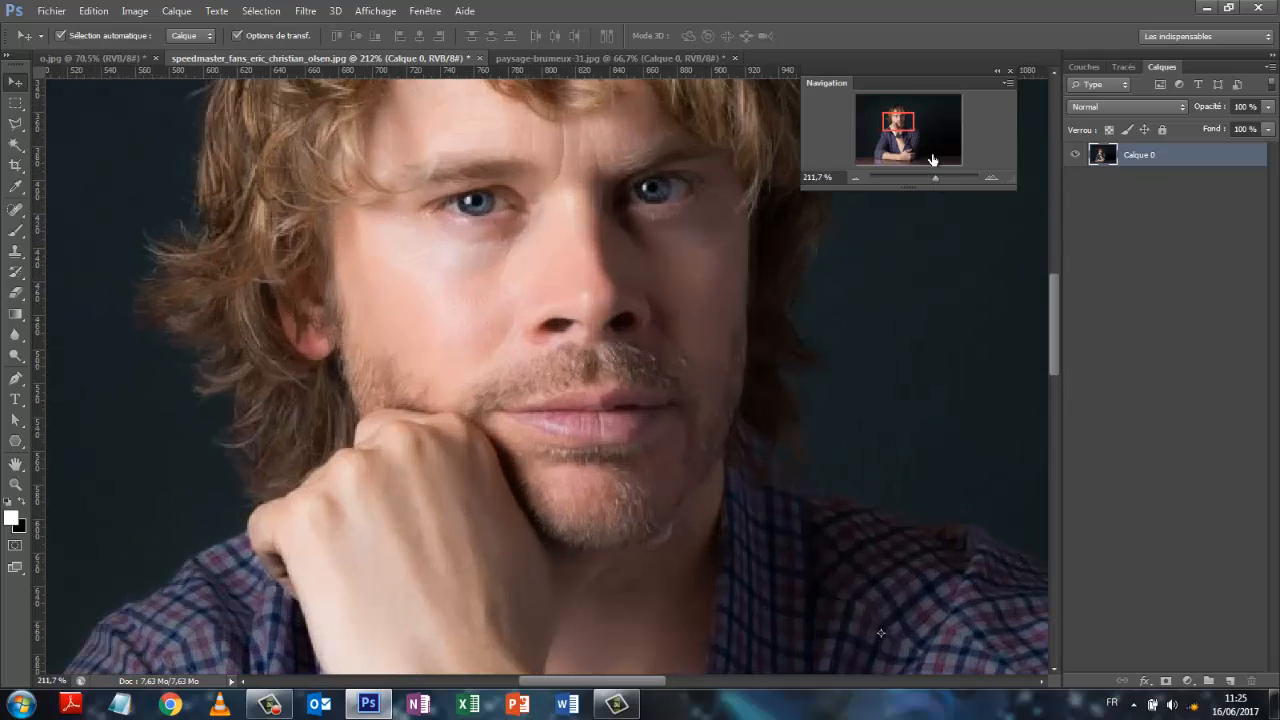
mouse_move(888, 127)
left_mouse_down()
mouse_move(890, 152)
mouse_move(889, 120)
left_mouse_up()
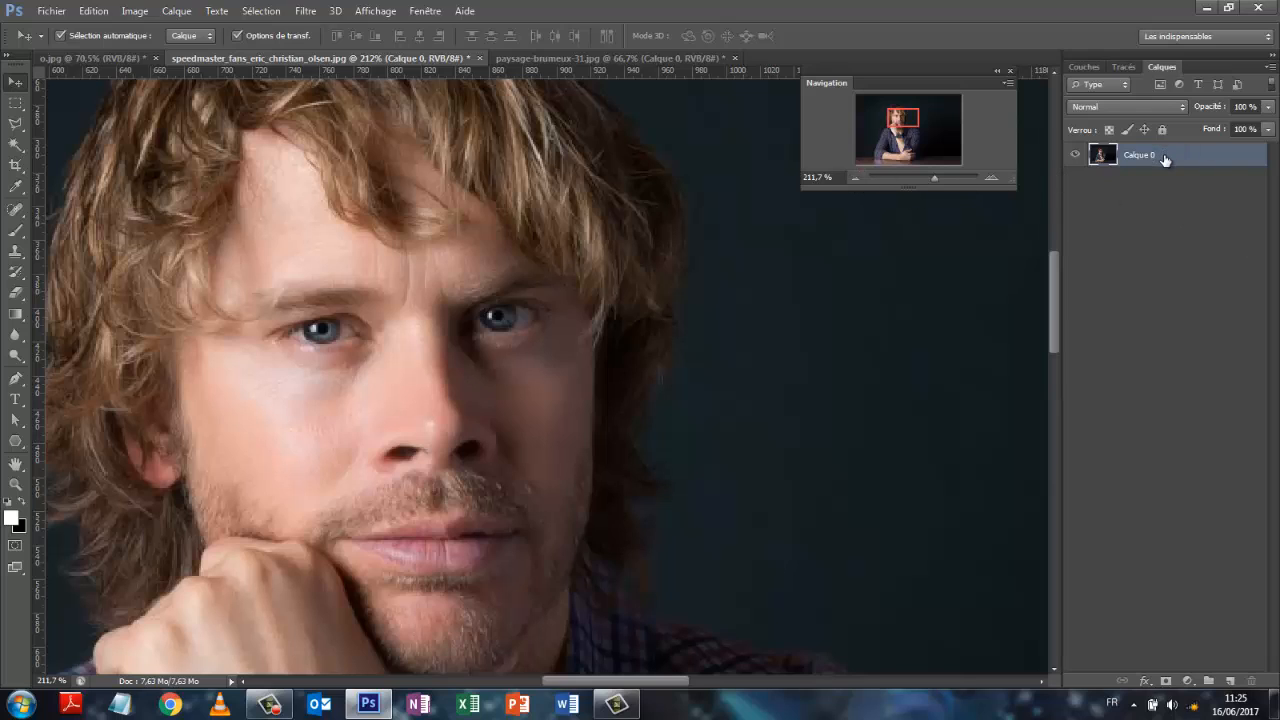
- Duplicate Calque 0 and start the Accentuation filter on the copy with a radius of 7,6 pixels and a threshold of 4 levels
left_click_drag(1166, 157, 1230, 680)
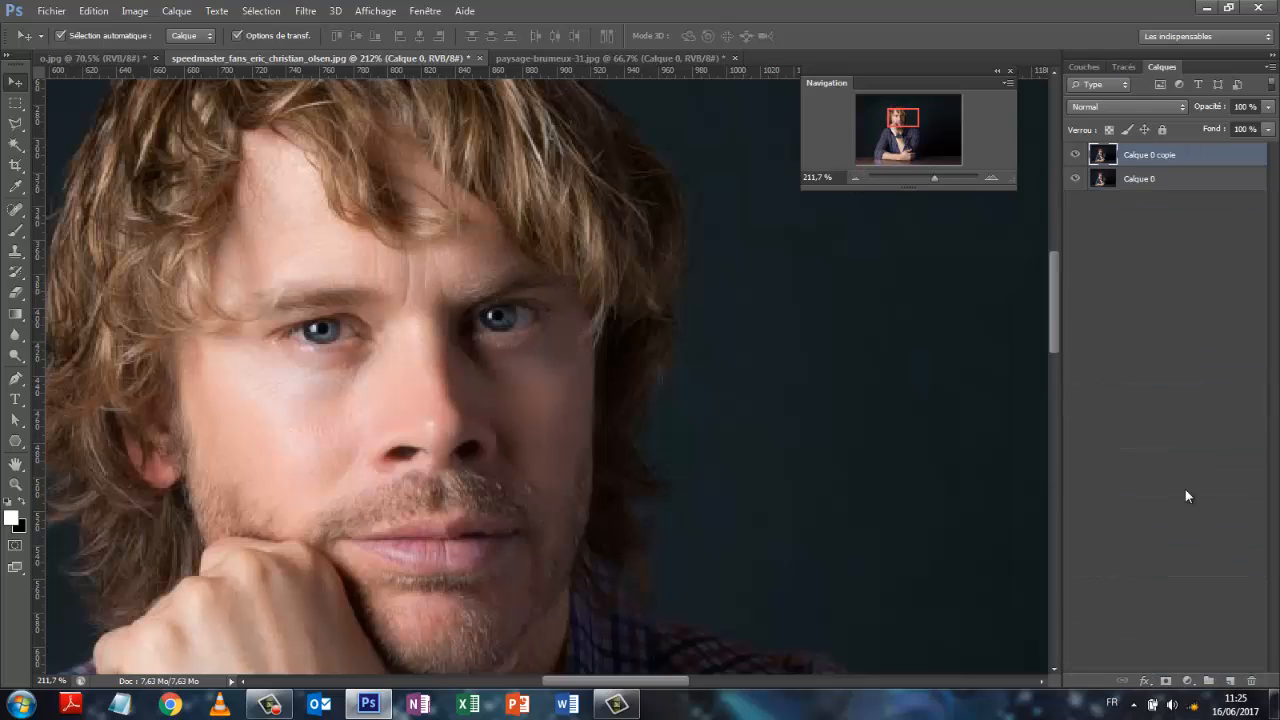
left_click(308, 12)
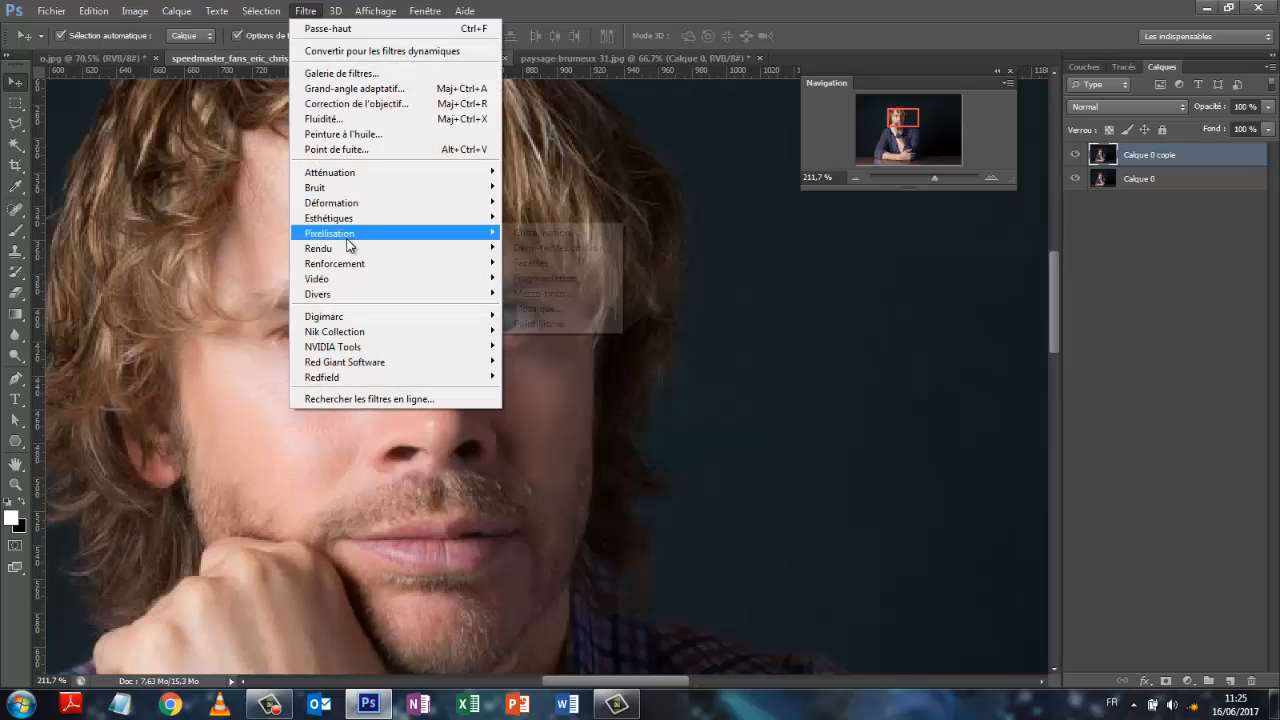
mouse_move(360, 272)
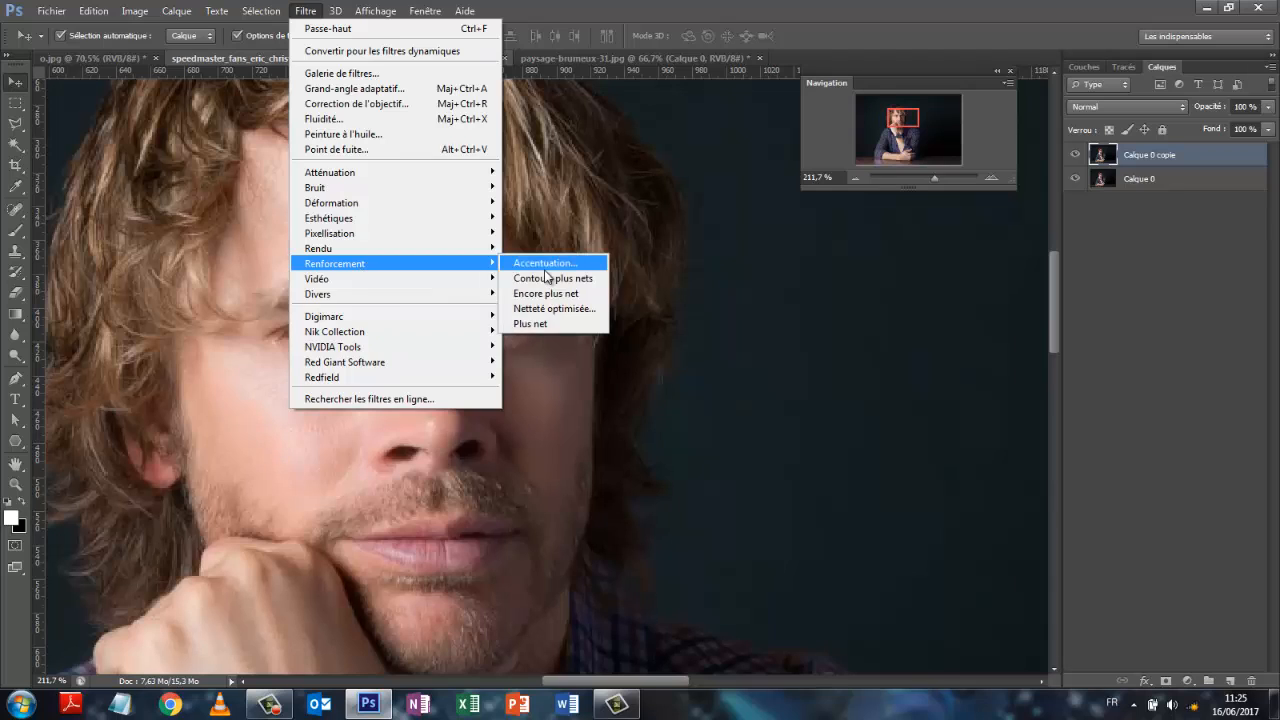
left_click(548, 265)
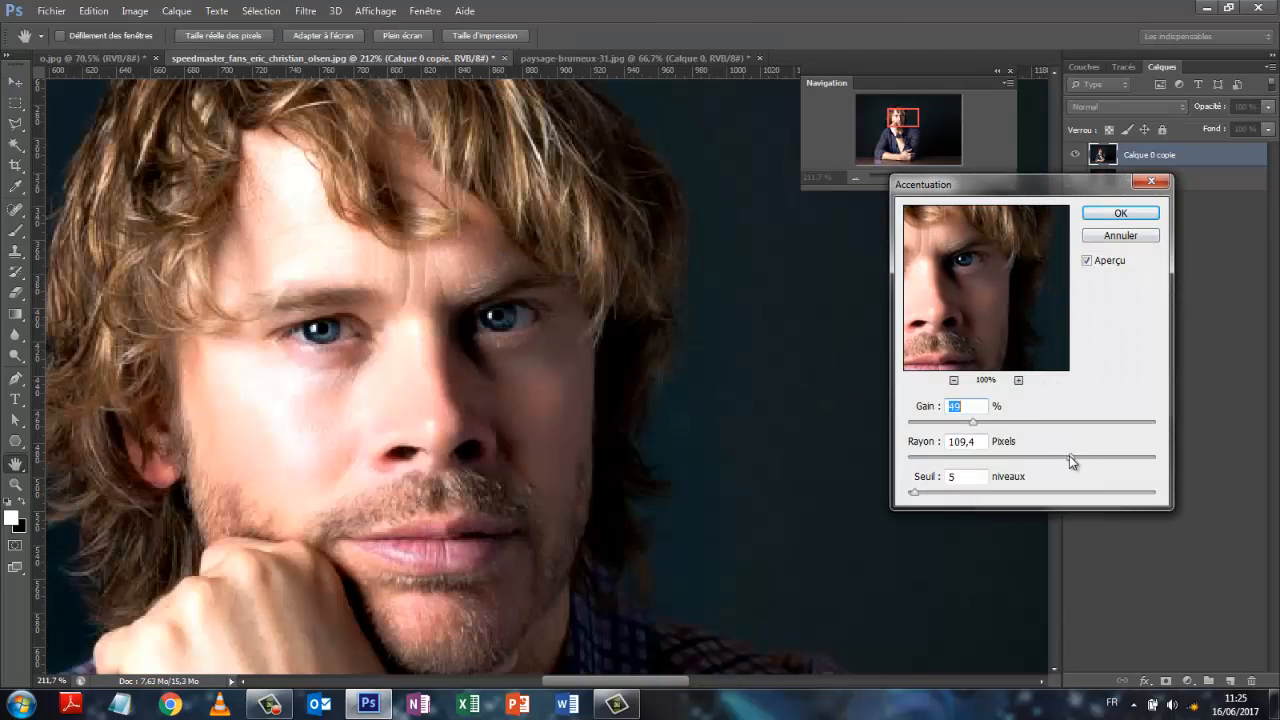
left_click_drag(1070, 459, 991, 460)
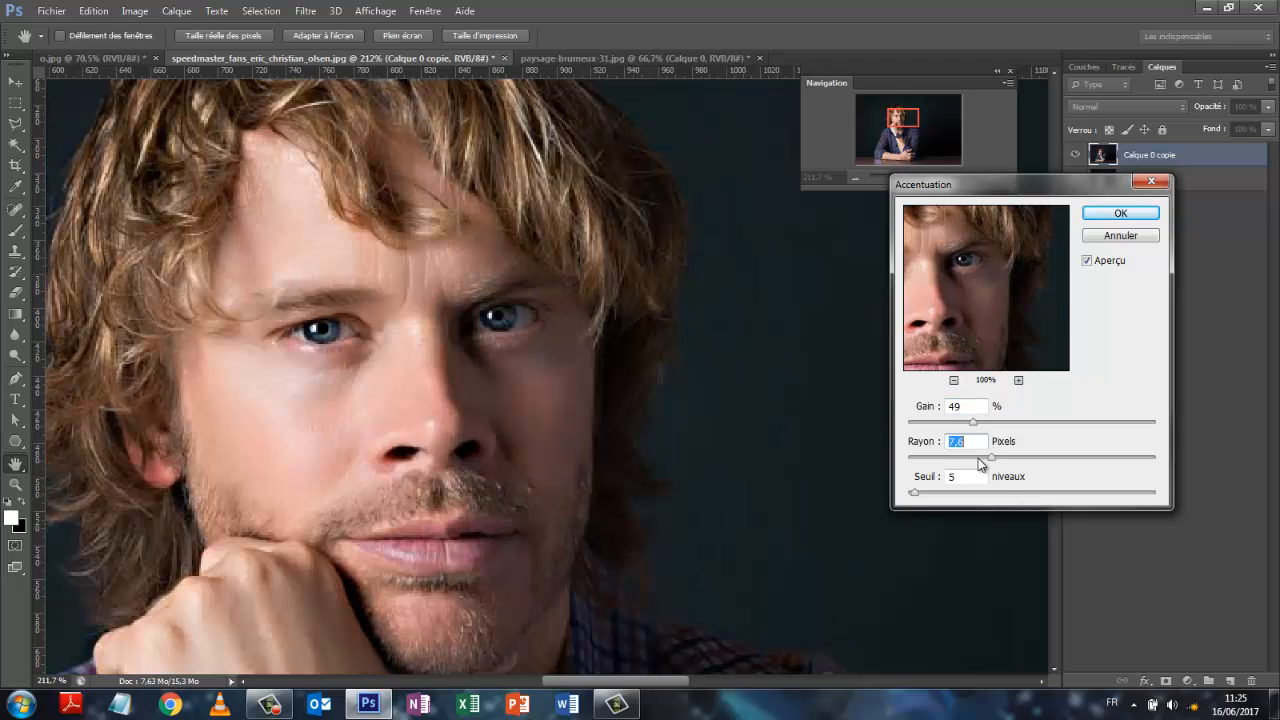
left_click(914, 493)
left_click_drag(914, 494, 910, 493)
- Try stronger gains for the Accentuation filter, set the gain to 69 %, compare with the preview off, and apply it
left_click_drag(973, 422, 1113, 422)
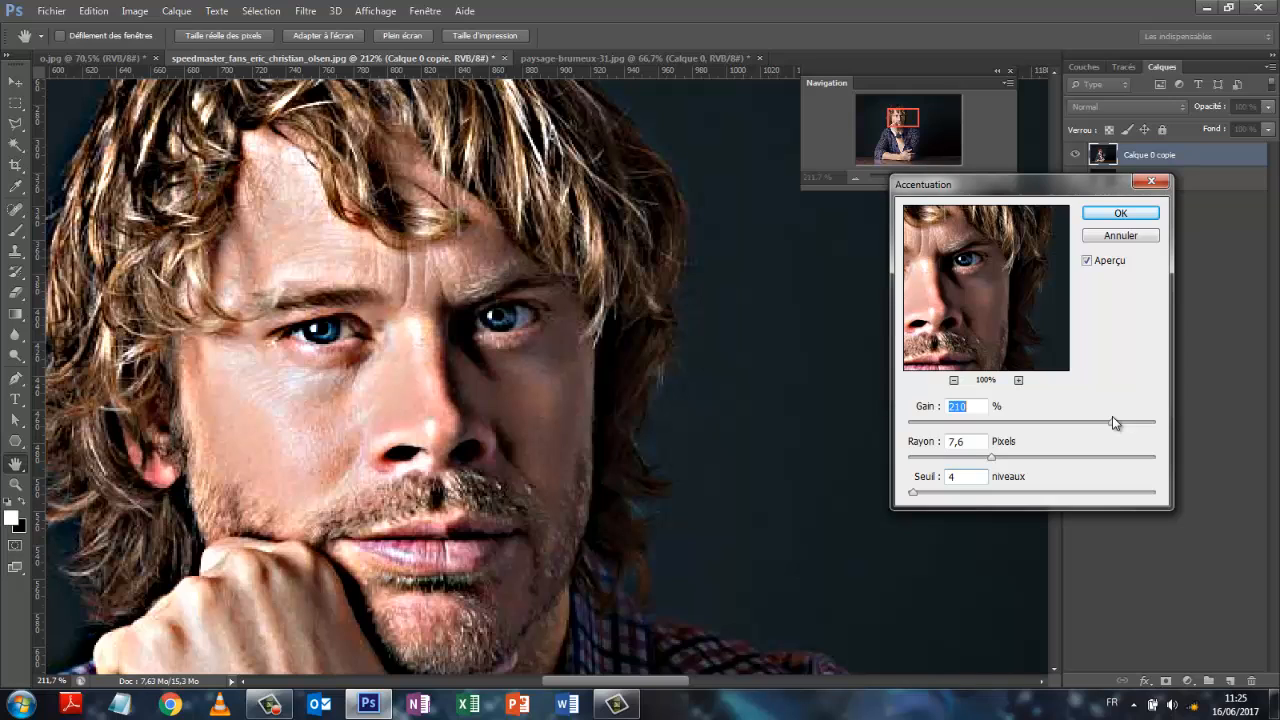
left_click_drag(1112, 416, 1138, 418)
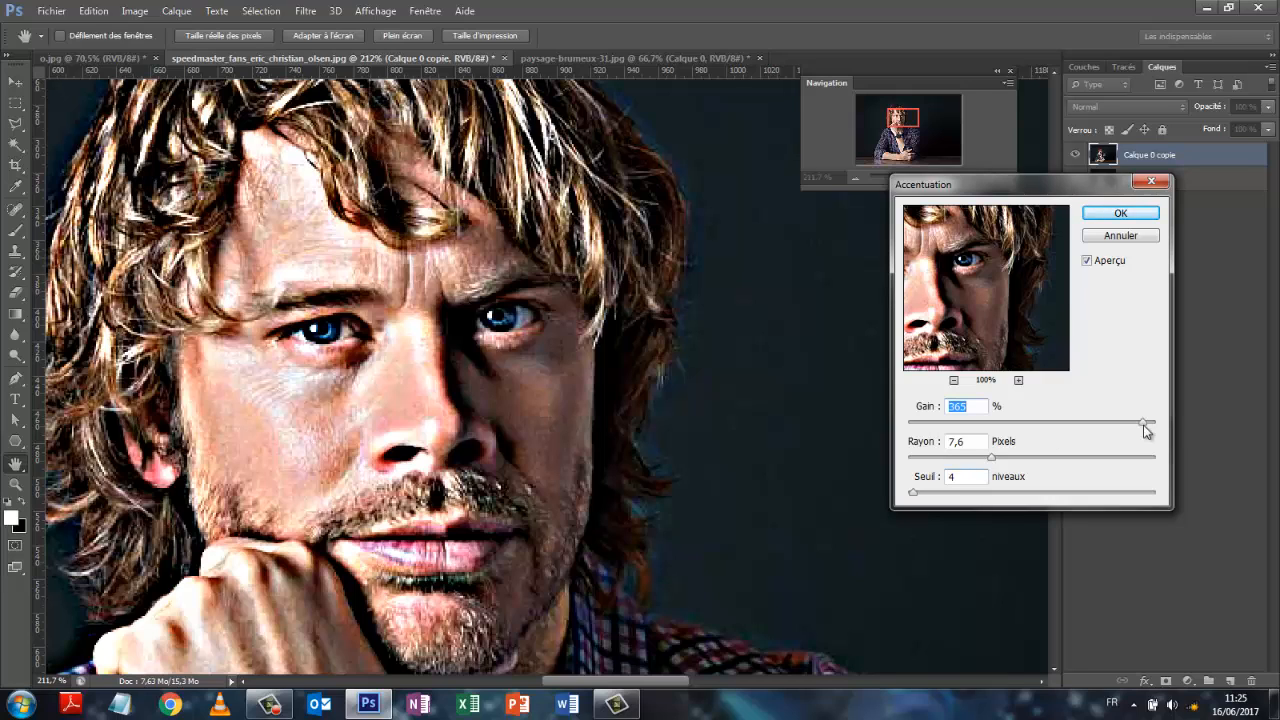
left_click_drag(1146, 430, 999, 437)
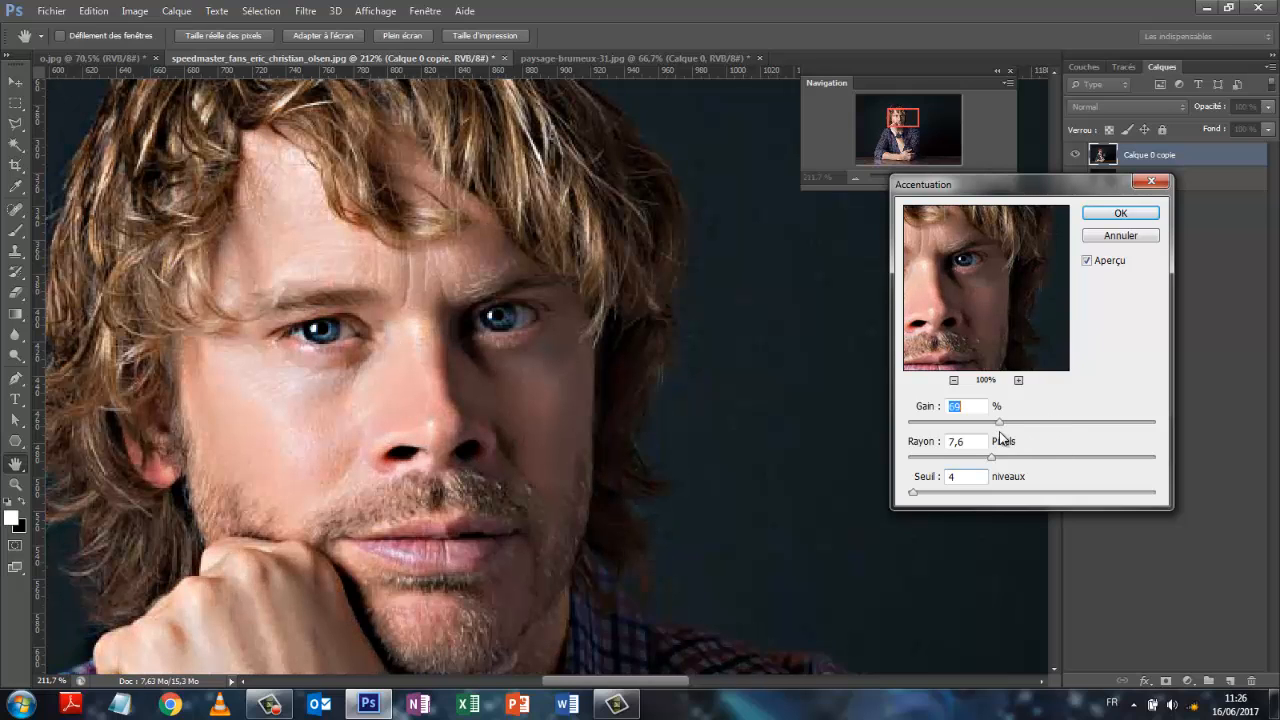
left_click(1087, 261)
left_click(1088, 262)
left_click(1104, 216)
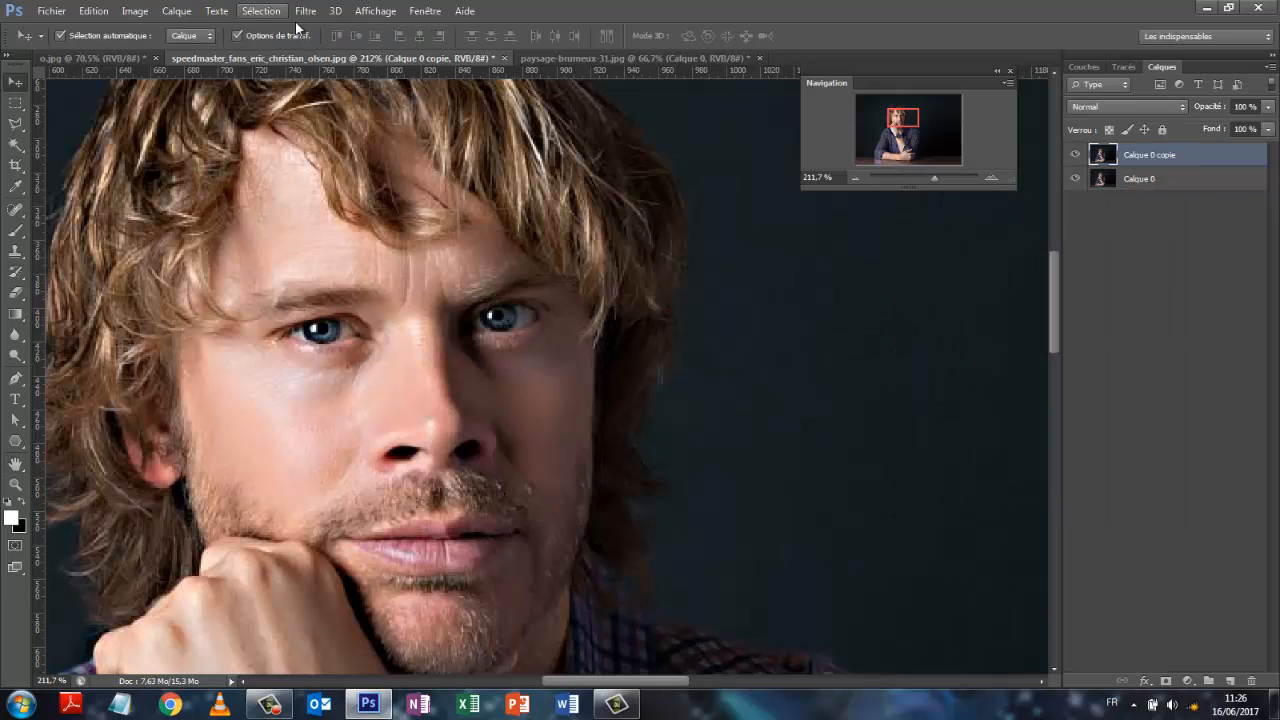
- Duplicate Calque 0 copie and start the Passe-haut filter on the new copy, trying radii of 0,6 and 2,2 pixels
left_click_drag(1151, 154, 1229, 681)
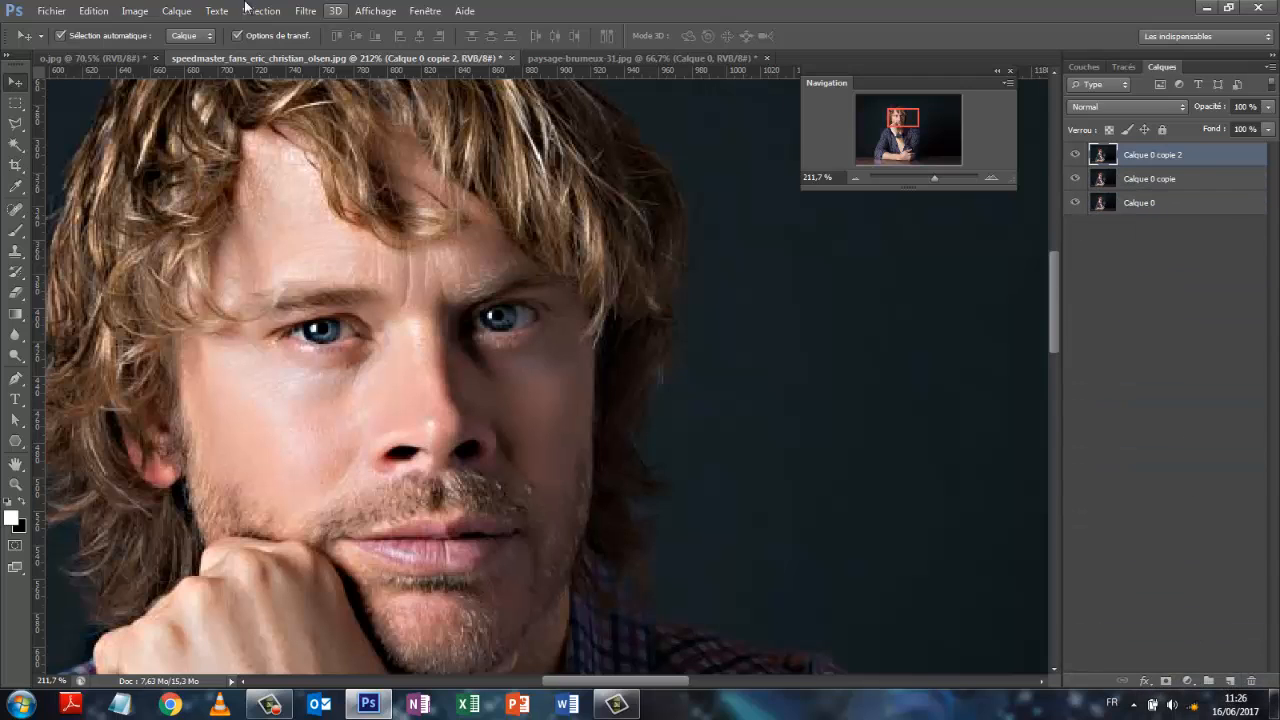
left_click(310, 11)
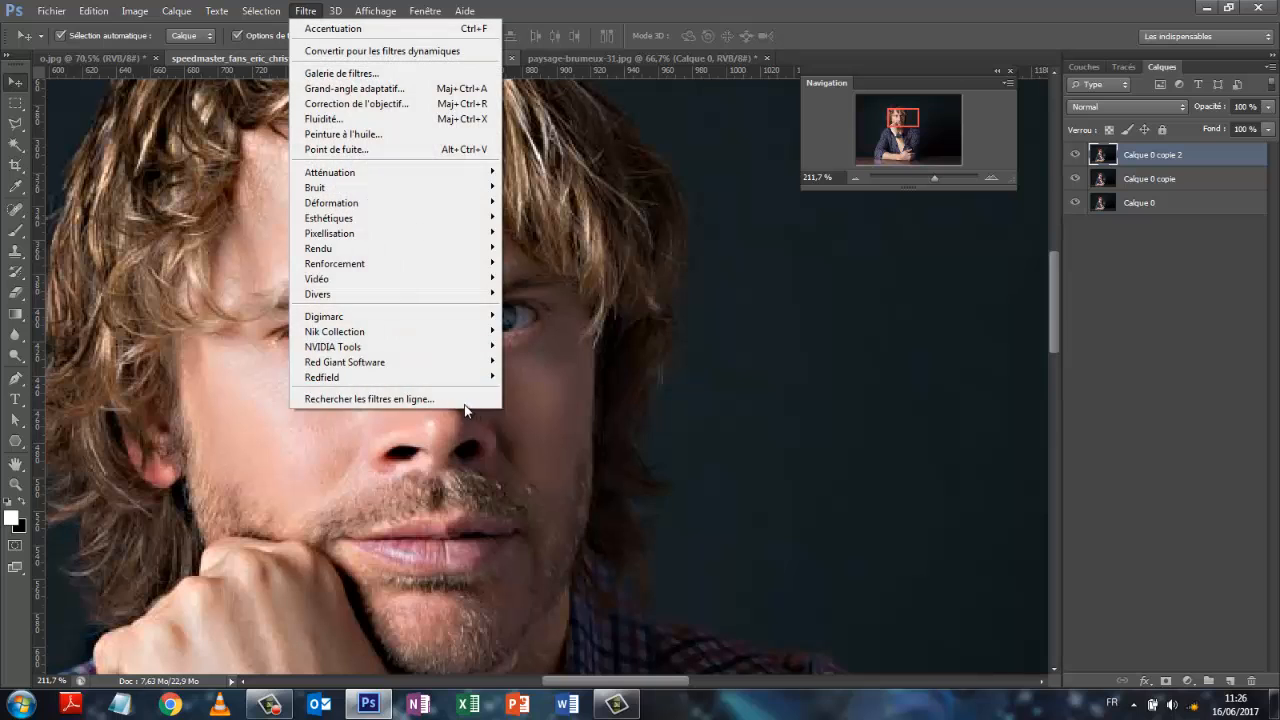
mouse_move(395, 294)
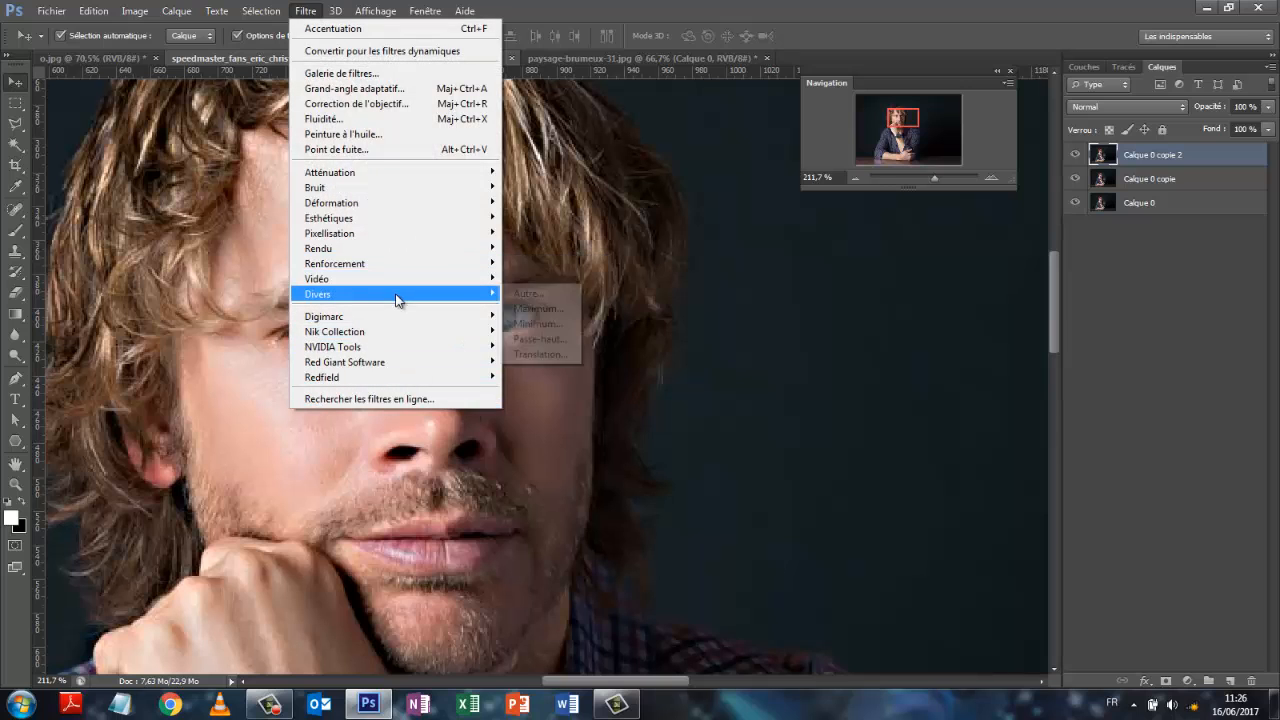
left_click(544, 342)
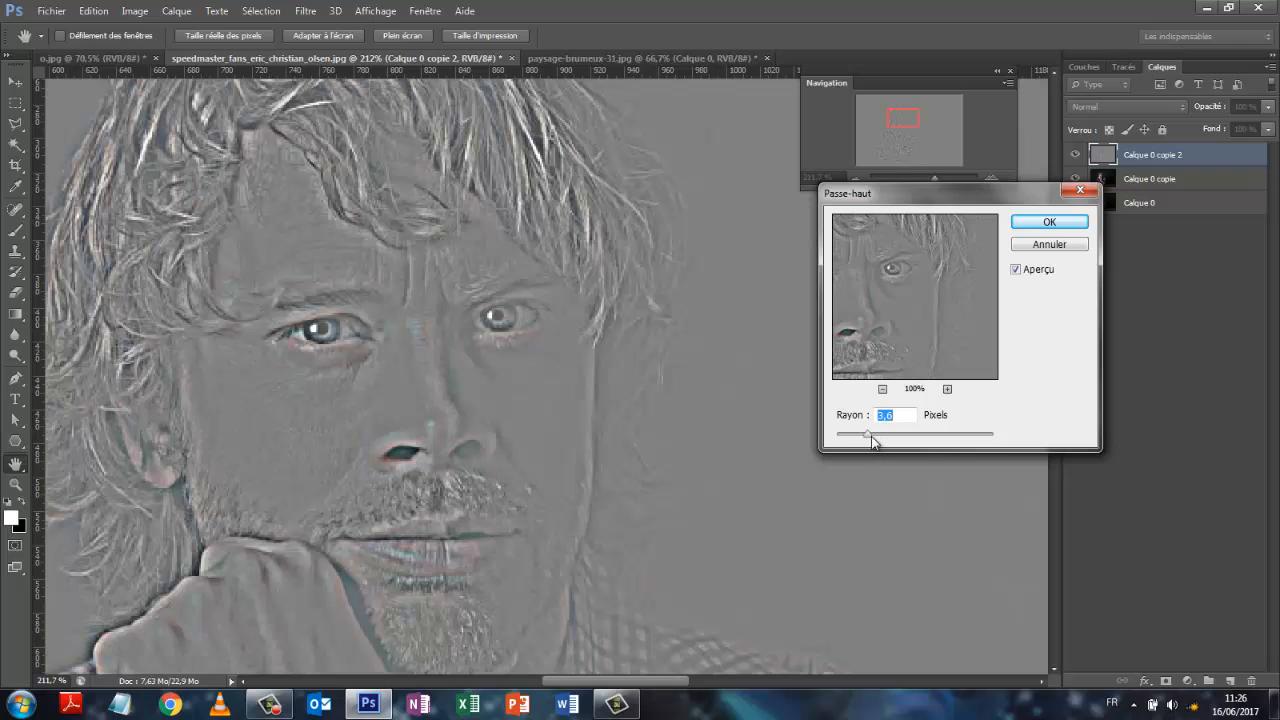
left_click_drag(870, 440, 842, 443)
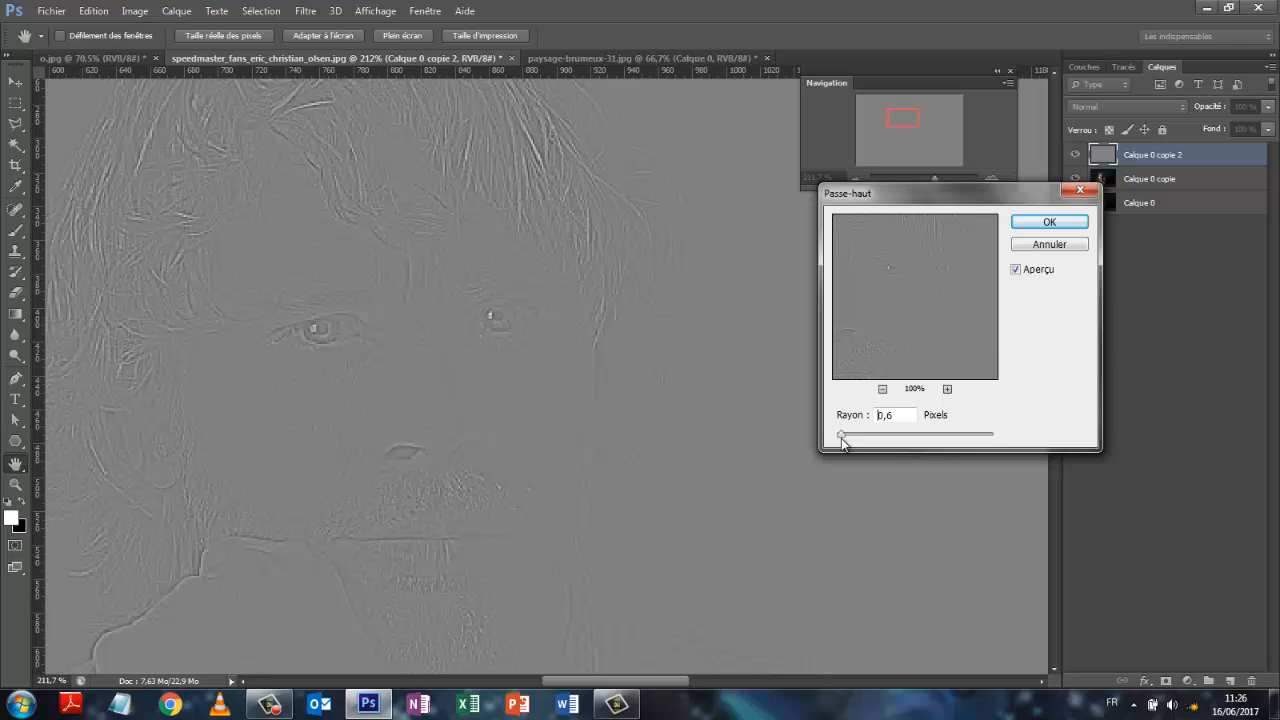
left_click_drag(842, 443, 857, 438)
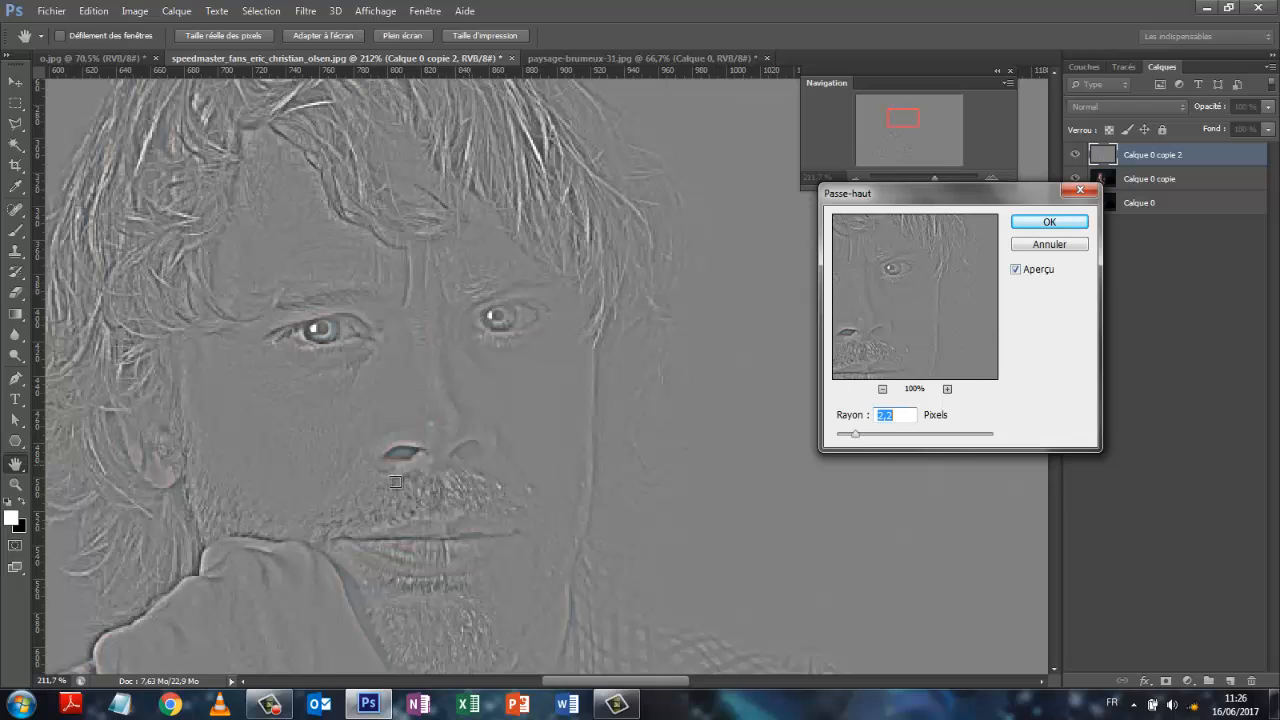
- Inspect the shirt in the Passe-haut preview, then reduce the radius to about 1 pixel and apply the filter
left_click_drag(917, 294, 916, 204)
left_click_drag(967, 325, 915, 265)
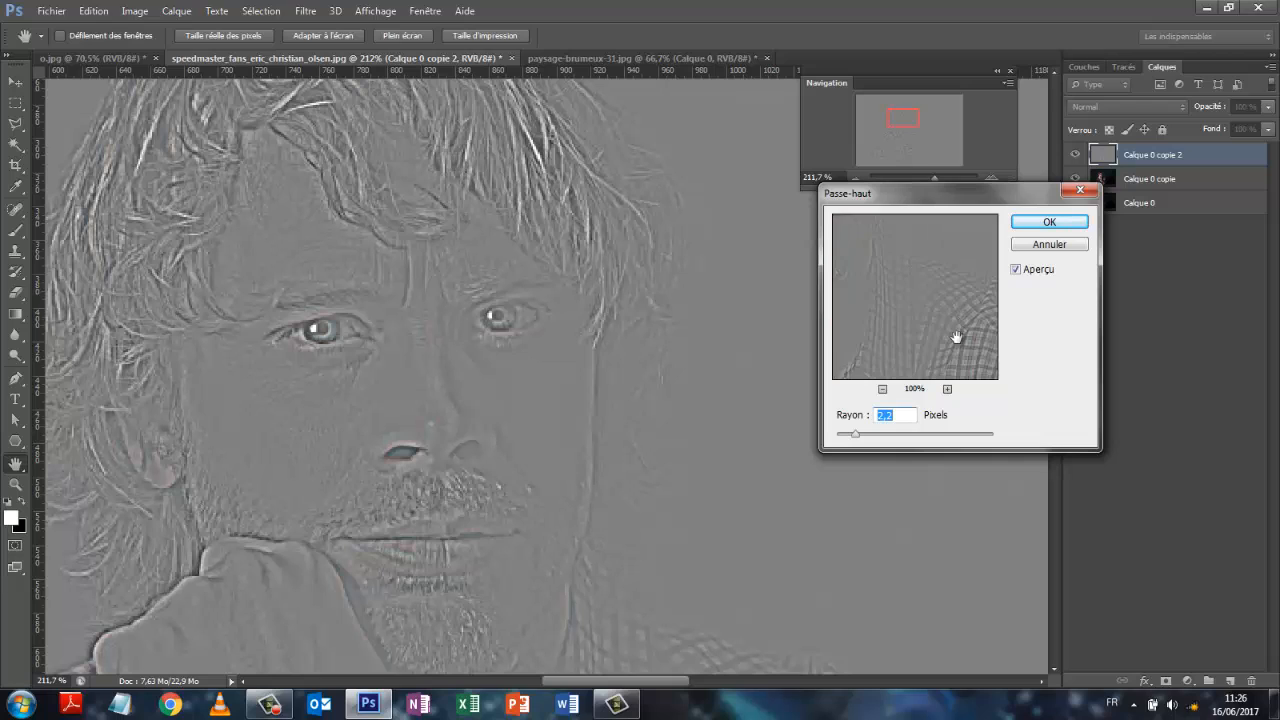
left_click_drag(933, 345, 923, 314)
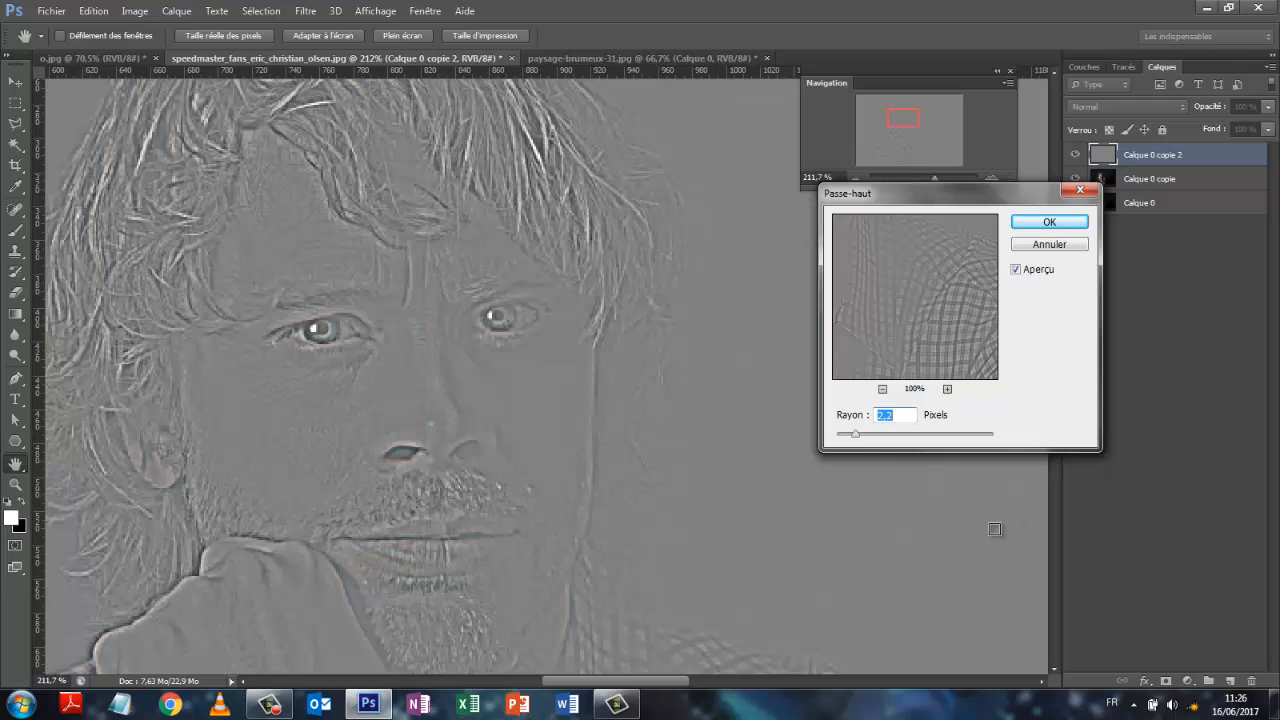
left_click_drag(855, 440, 848, 442)
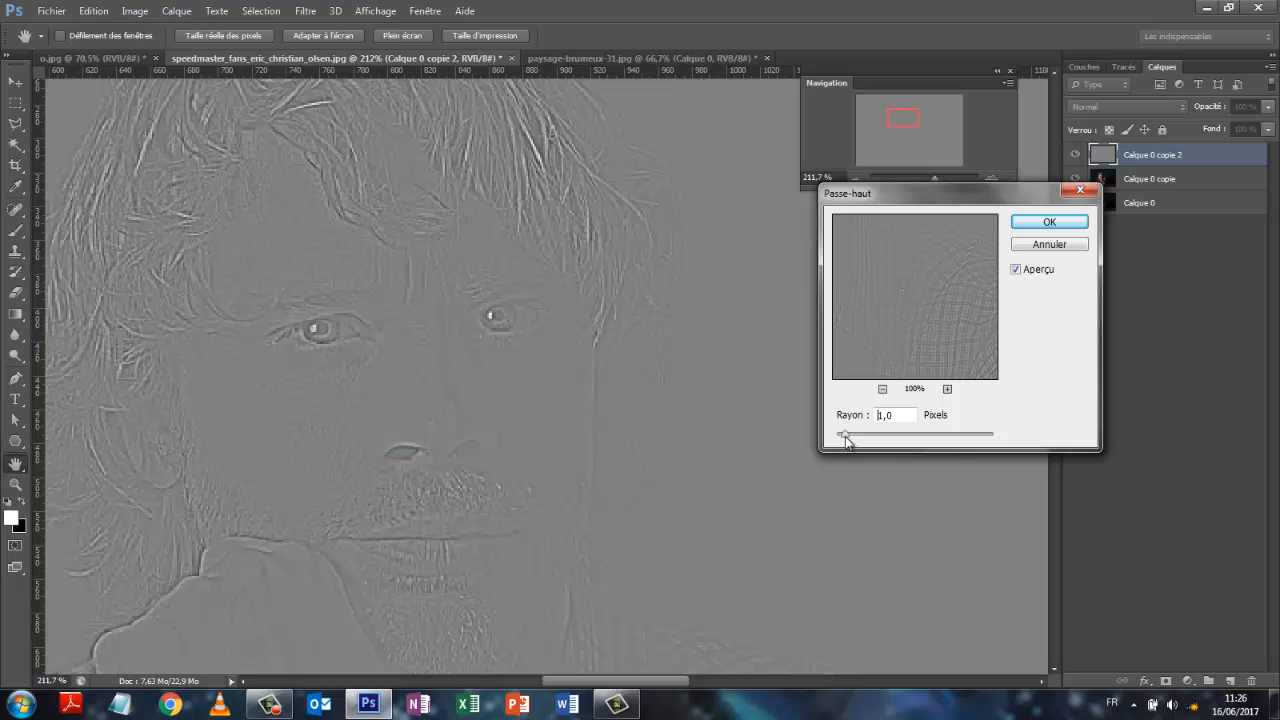
left_click_drag(847, 442, 844, 444)
left_click(1049, 221)
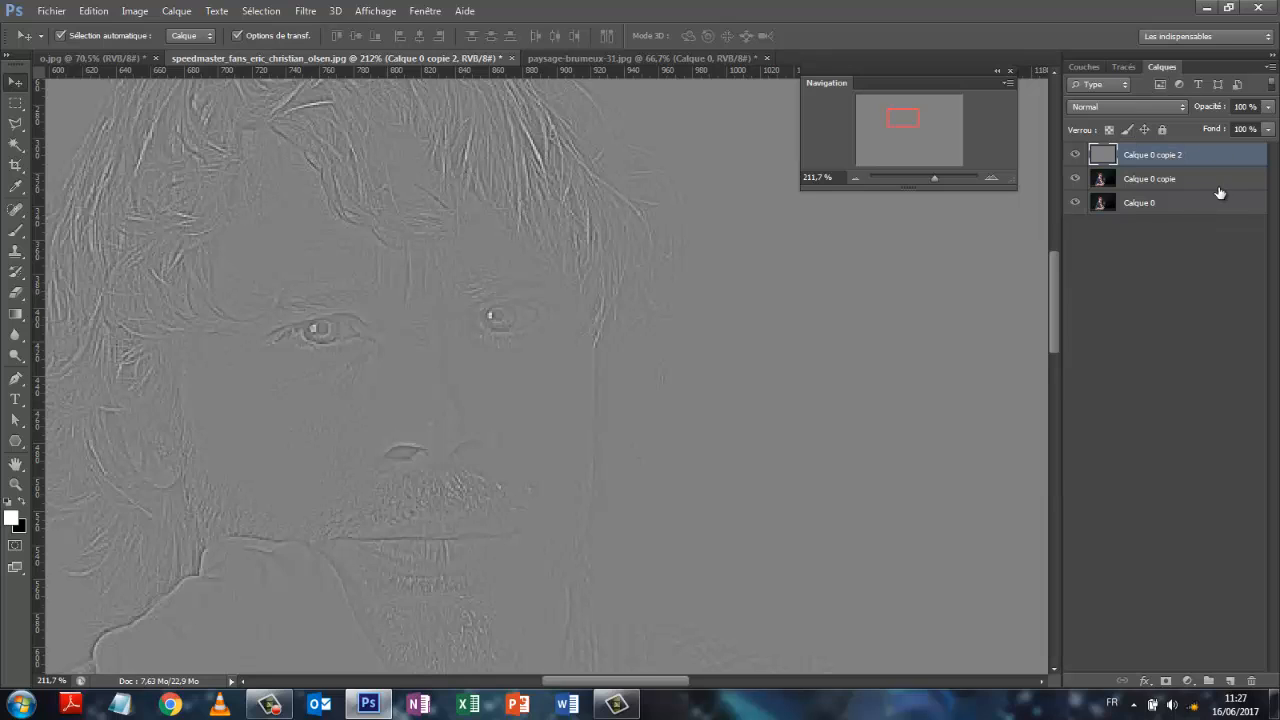
- Set the blending mode of the Calque 0 copie 2 layer to Incrustation
right_click(1198, 162)
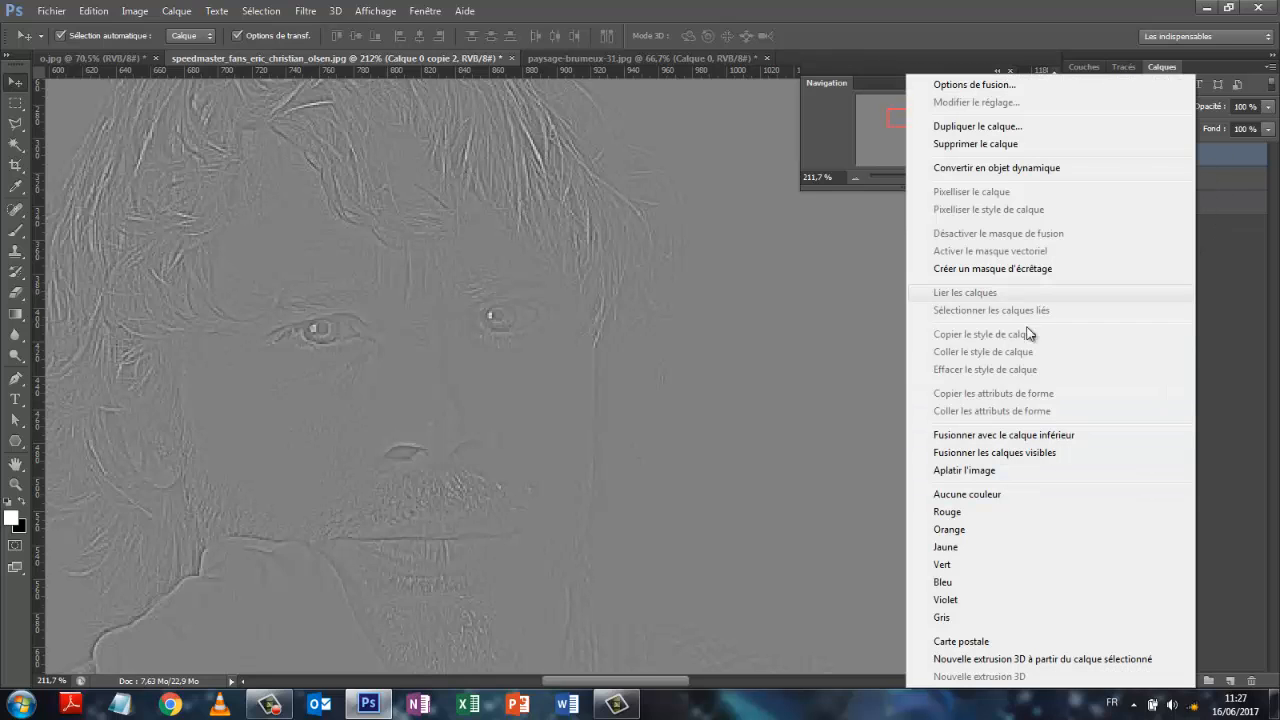
left_click(1262, 252)
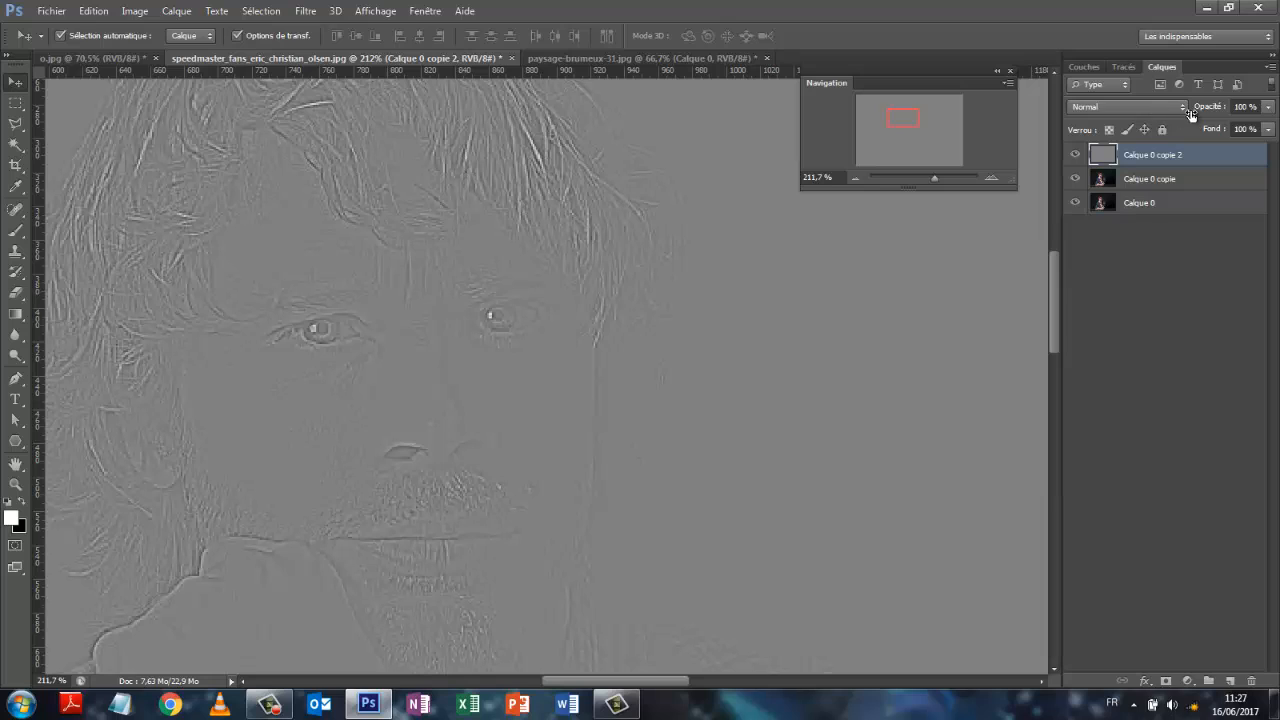
left_click(1180, 106)
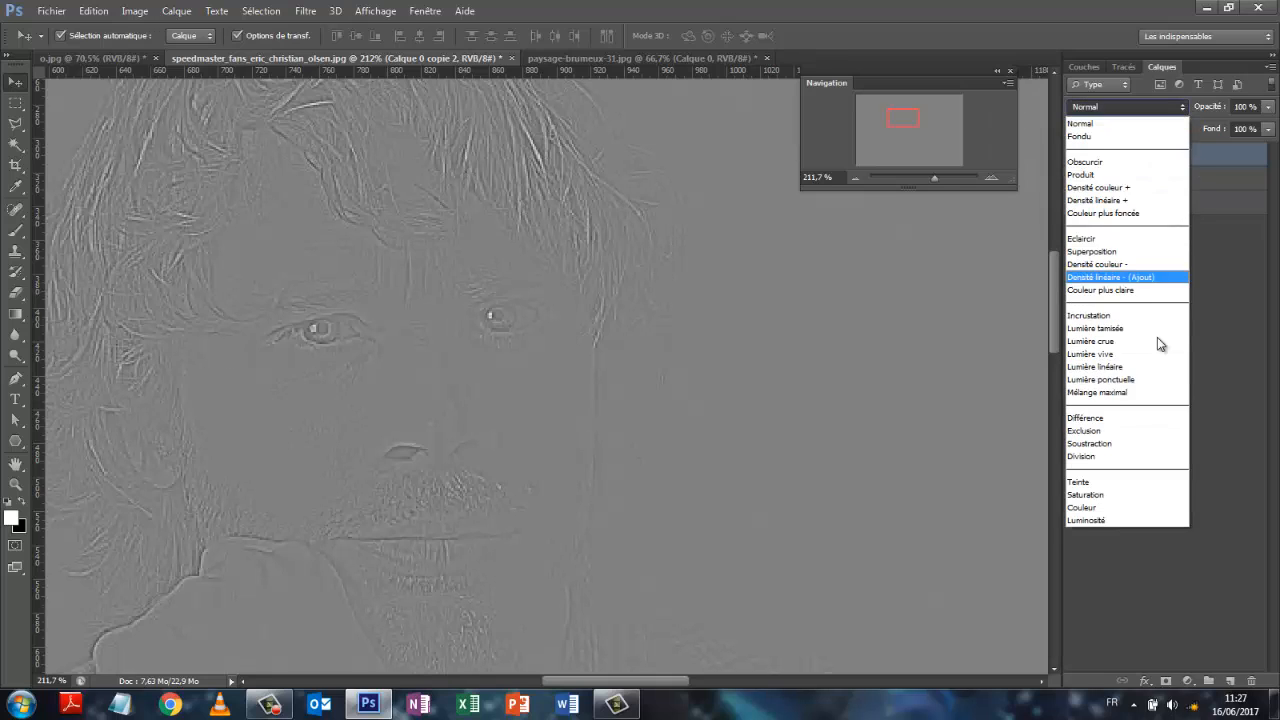
left_click(1111, 310)
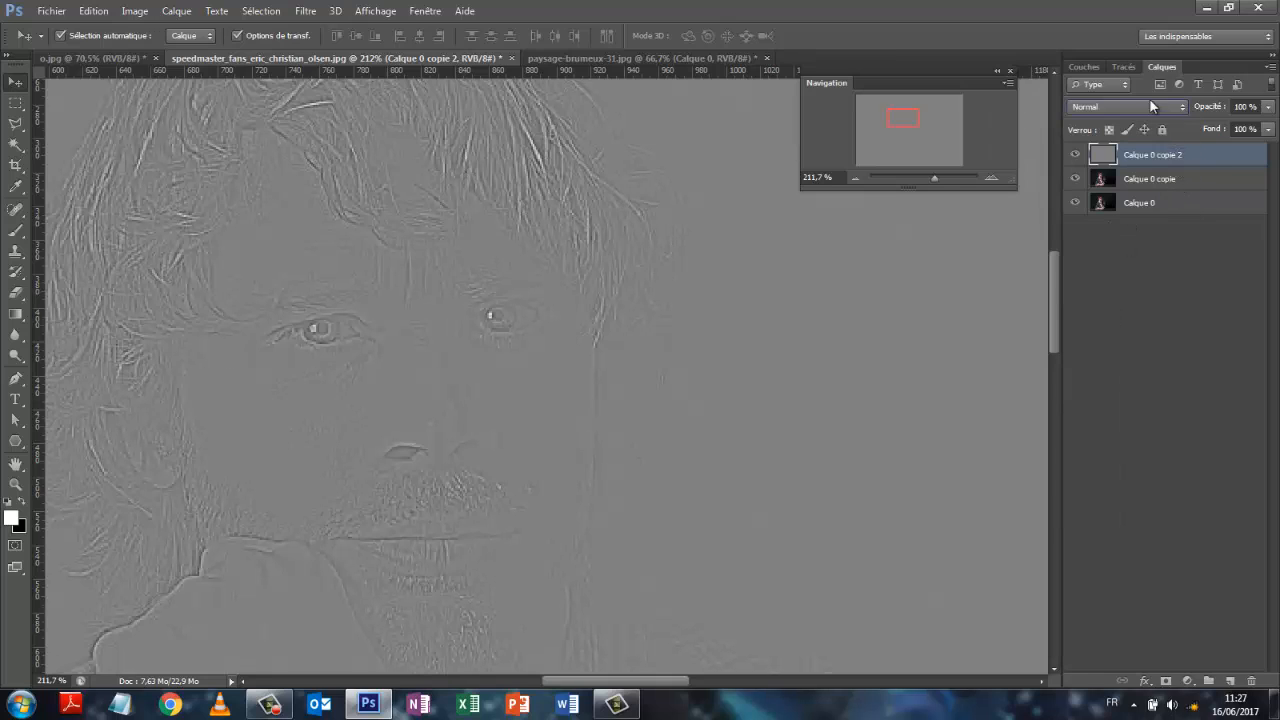
left_click(1185, 107)
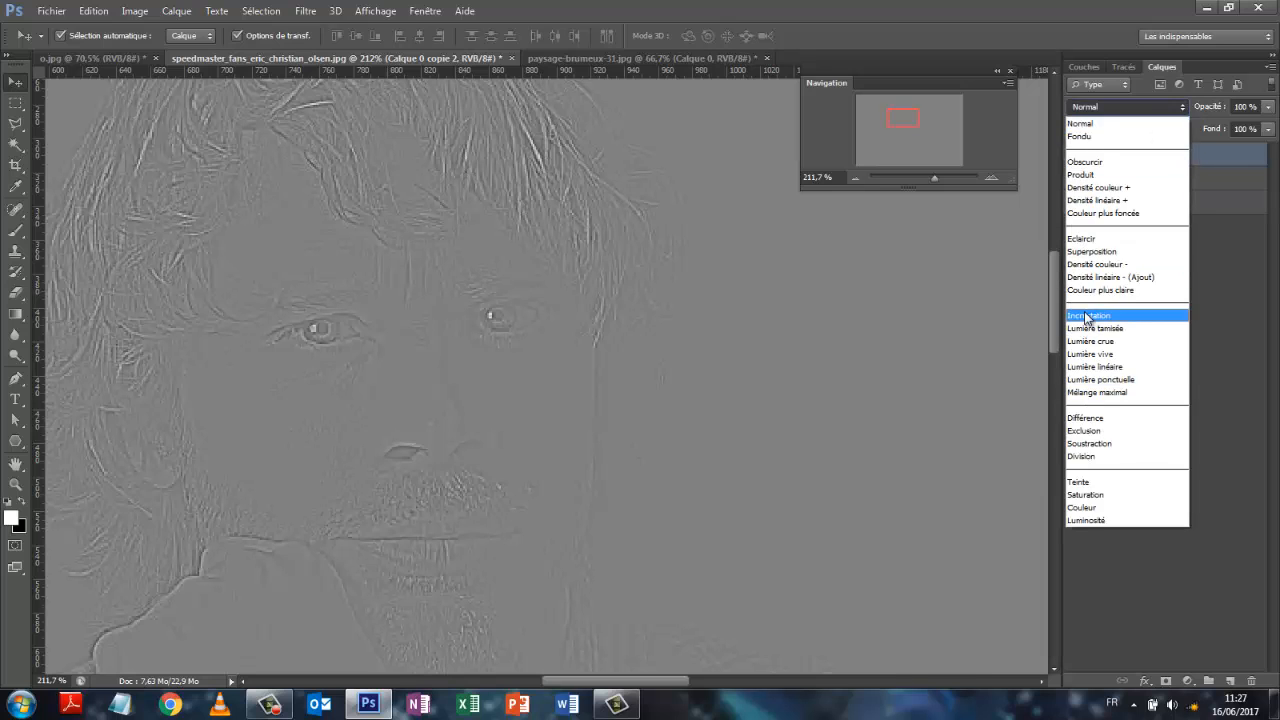
left_click(1084, 311)
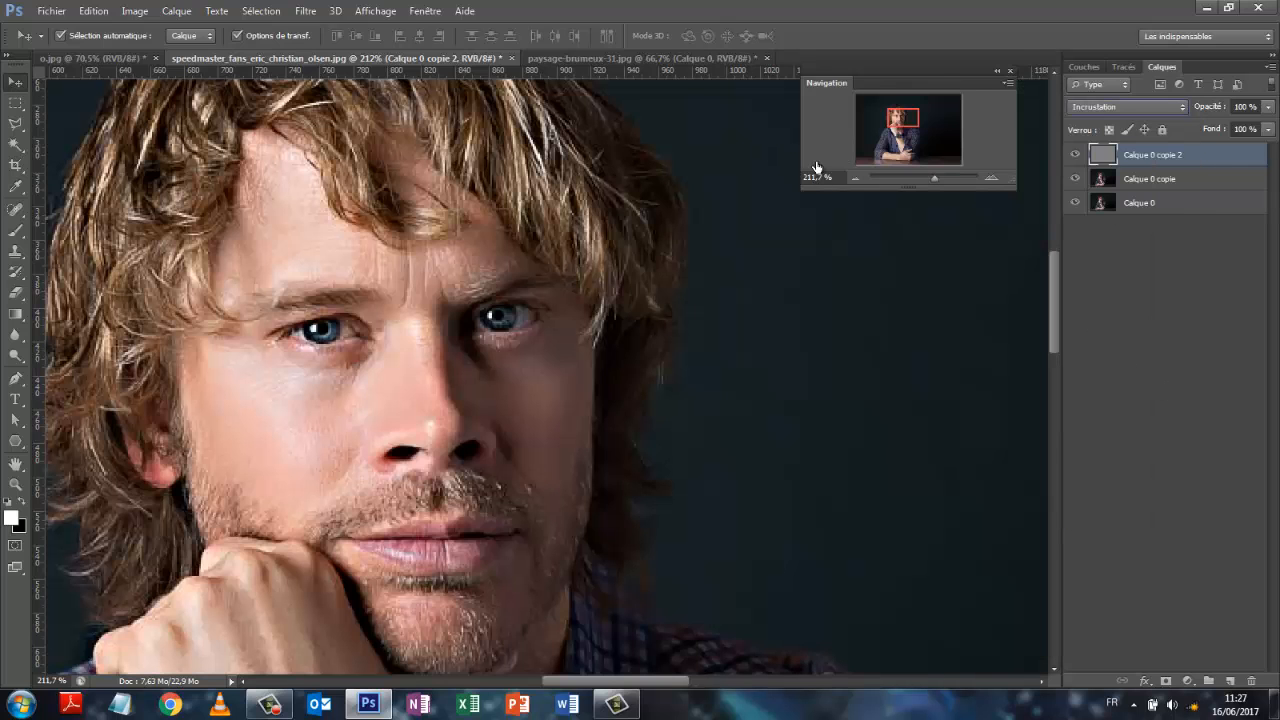
- Move Calque 0 to the top of the layer stack and toggle its visibility to compare the original with the sharpened portrait
left_click_drag(929, 178, 919, 182)
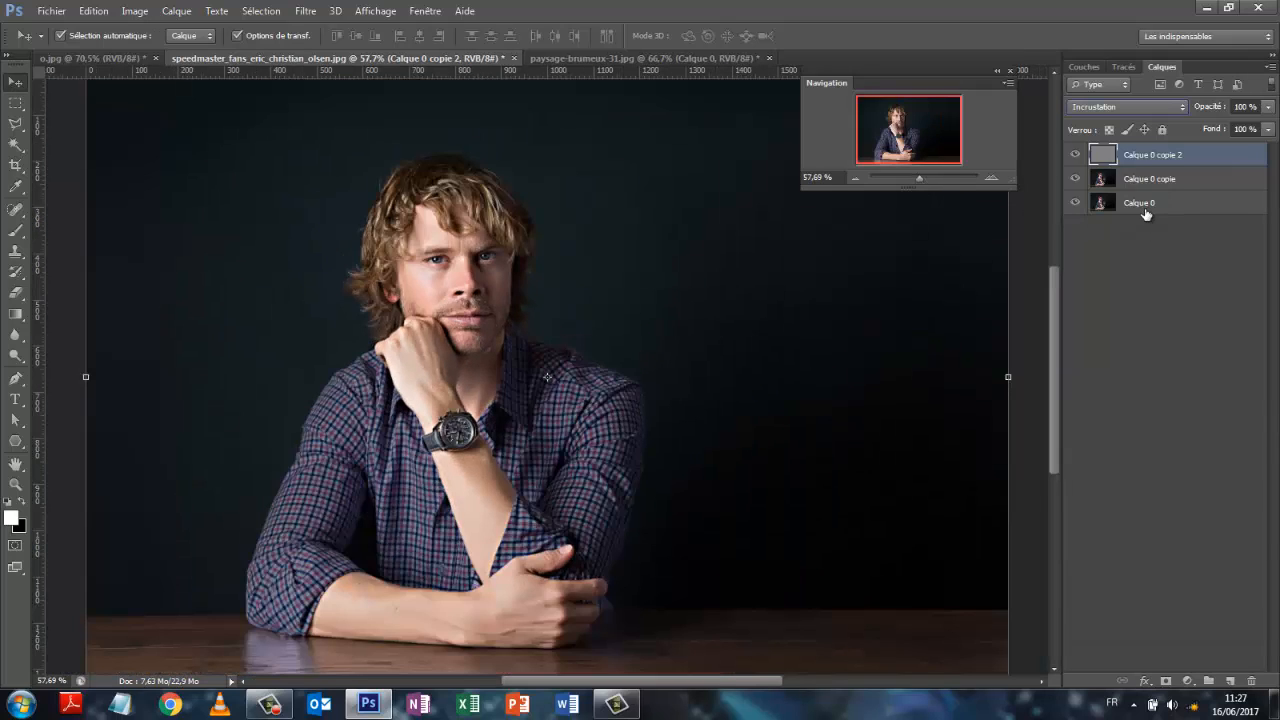
left_click_drag(1146, 212, 1130, 167)
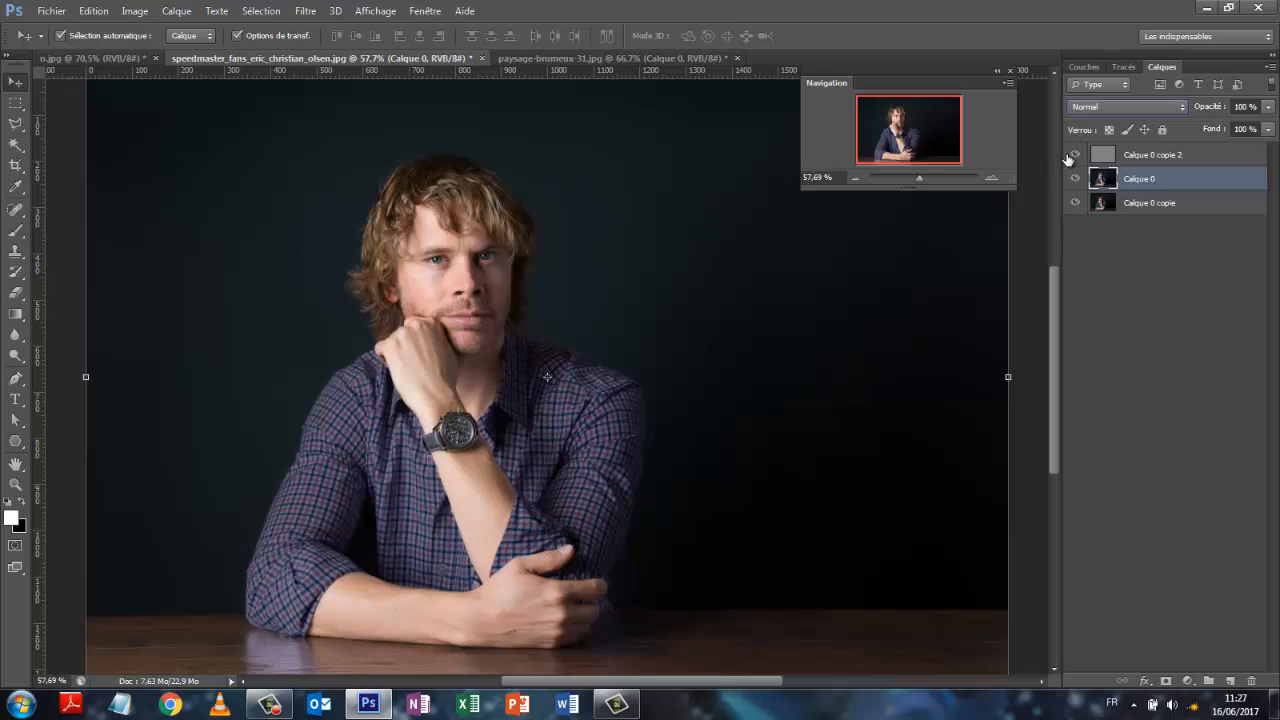
left_click(1073, 156)
left_click_drag(1175, 174, 1172, 149)
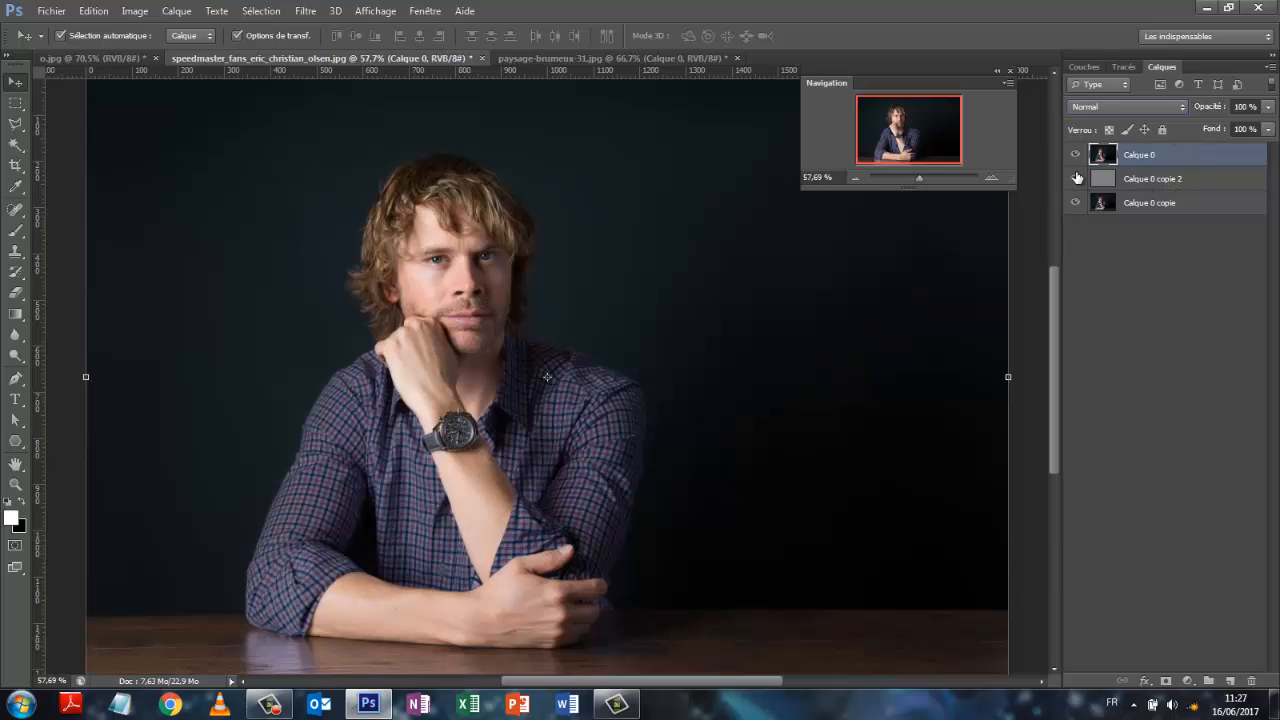
left_click(1077, 177)
left_click(1075, 156)
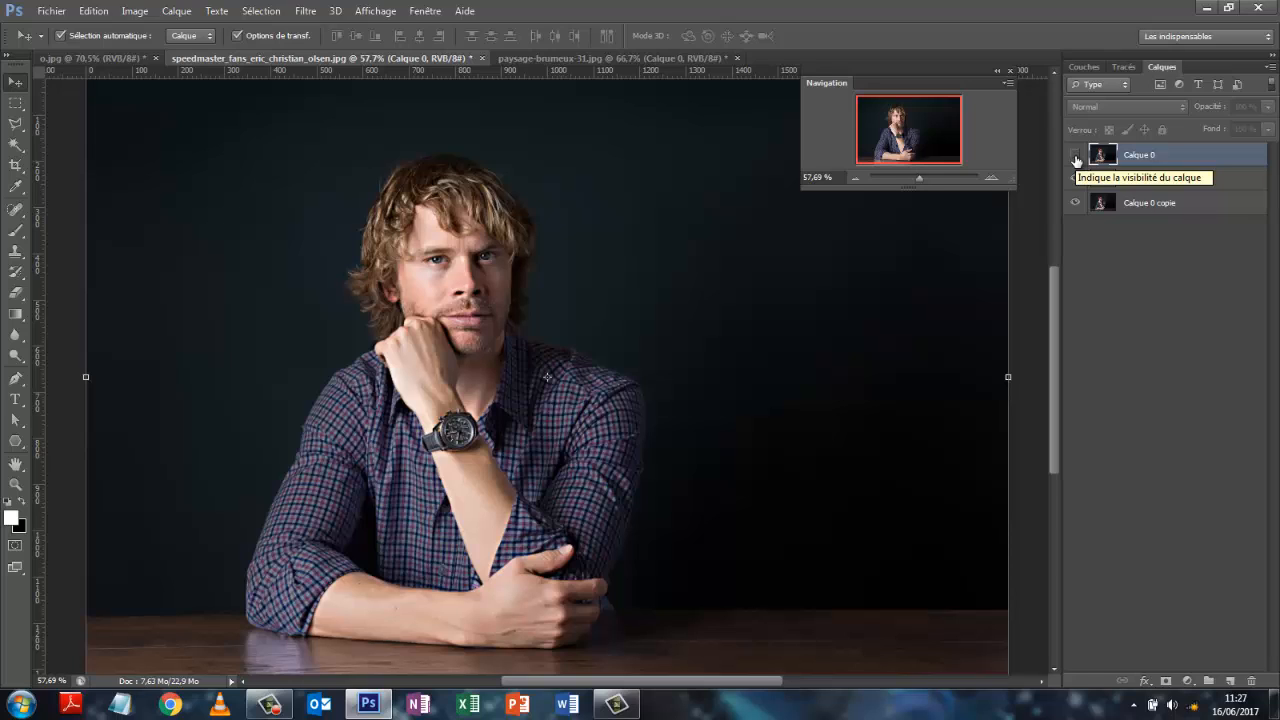
left_click(1076, 156)
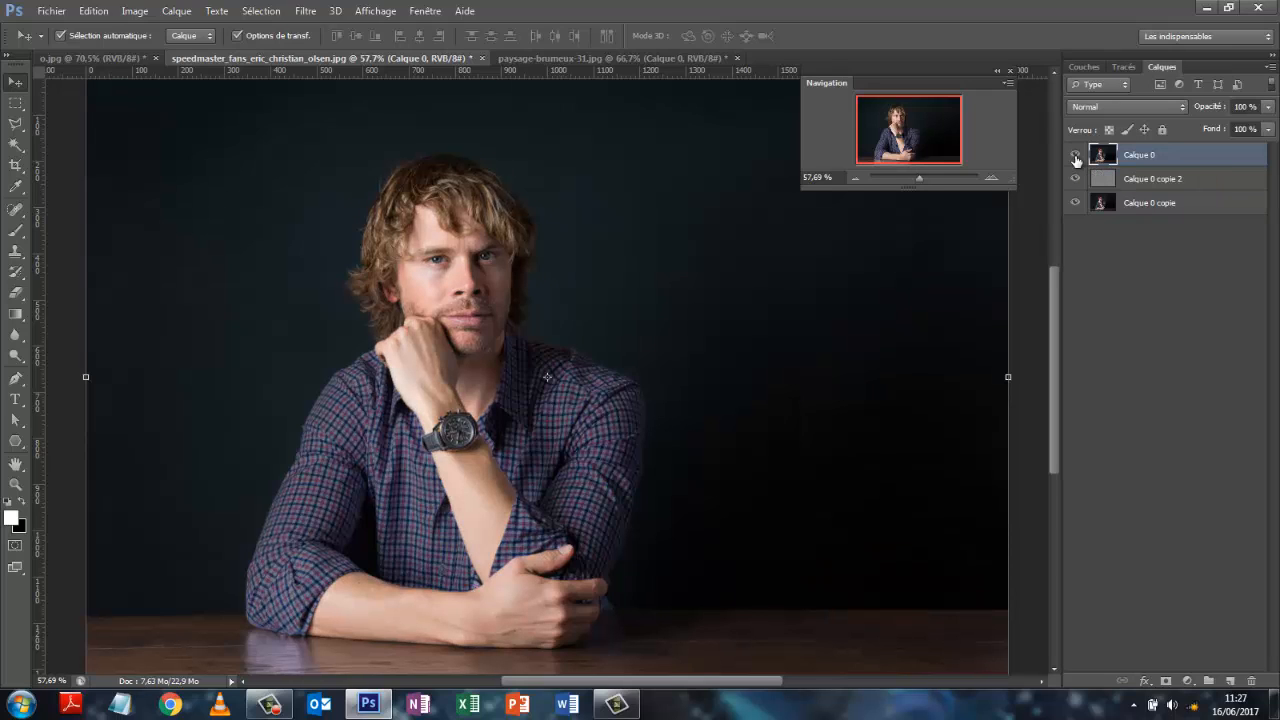
- Toggle the visibility of Calque 0 at full view and at about 105 % zoom to compare the original and sharpened portrait
left_click(1076, 156)
left_click(1076, 156)
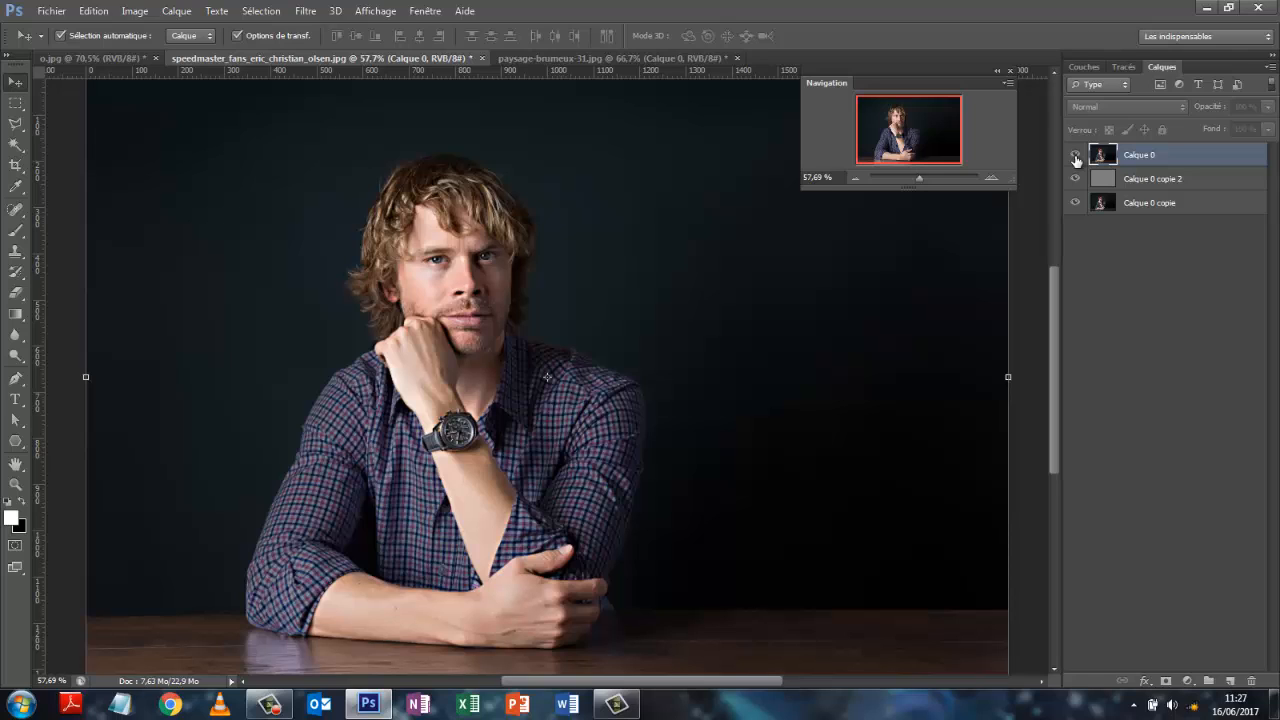
left_click(1076, 156)
left_click(925, 181)
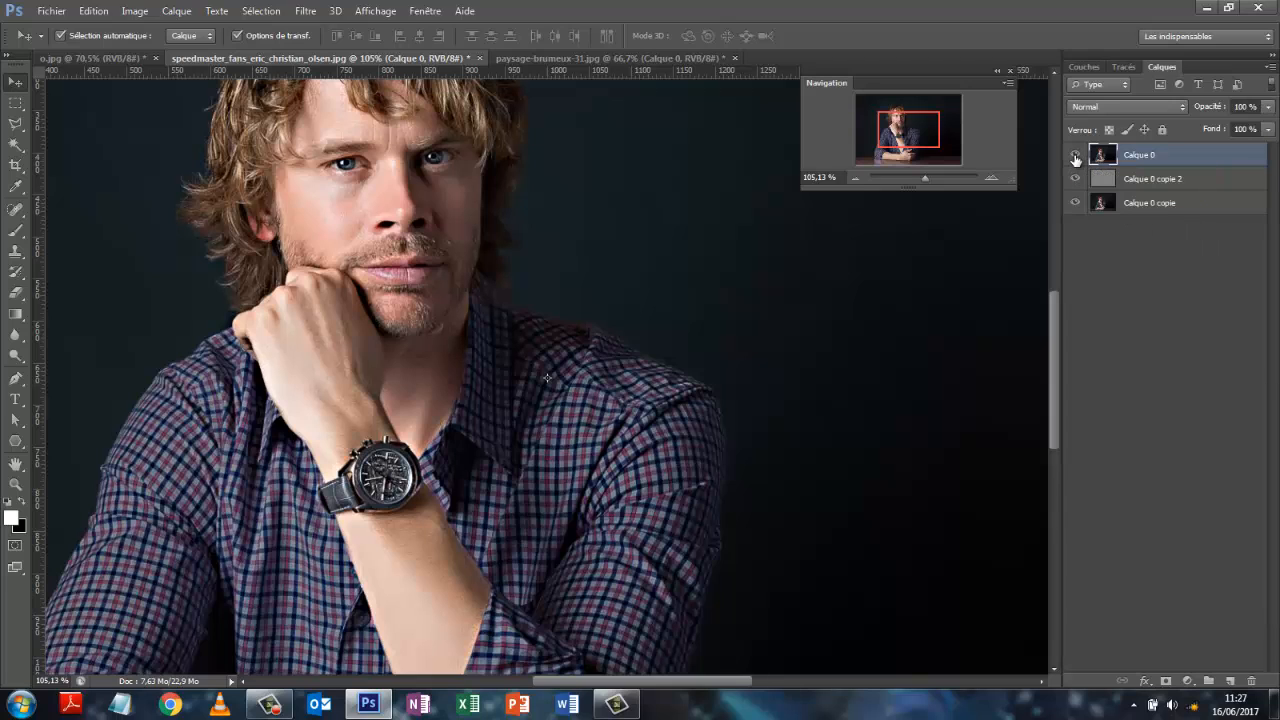
left_click(1075, 156)
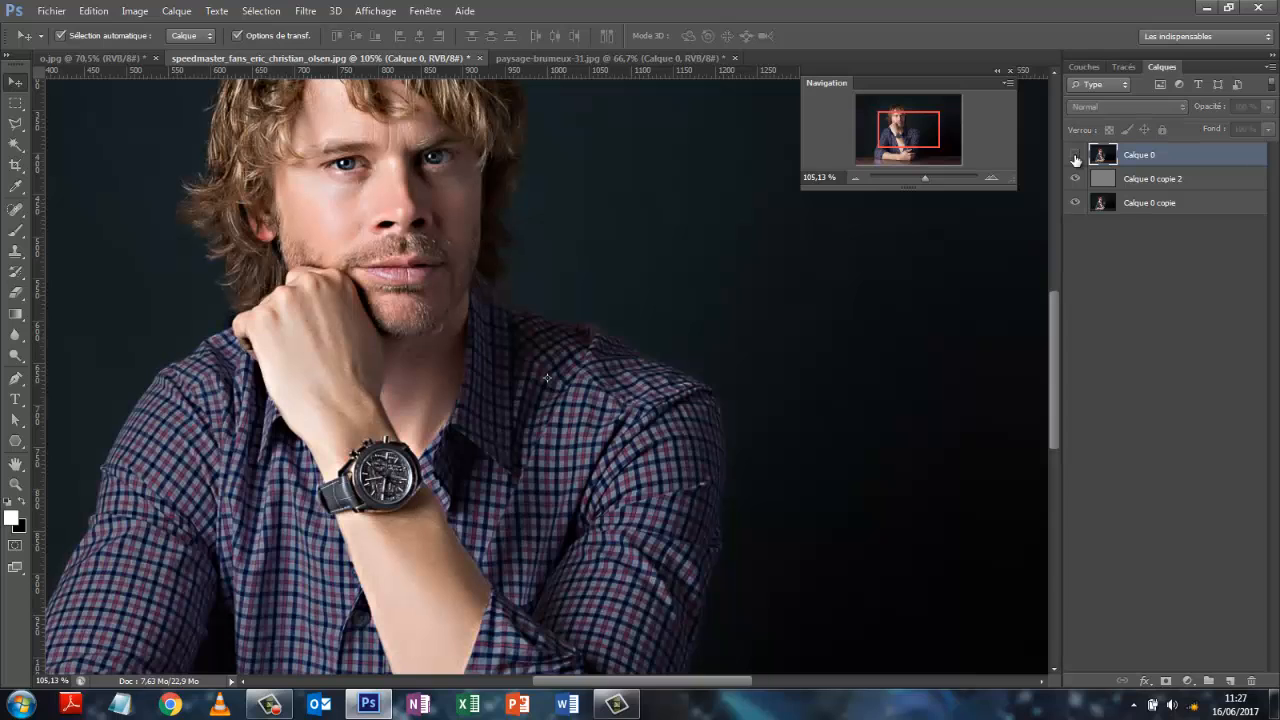
- Duplicate Calque 0 in paysage-brumeux-31.jpg and open the Accentuation filter on the copy
left_click(565, 57)
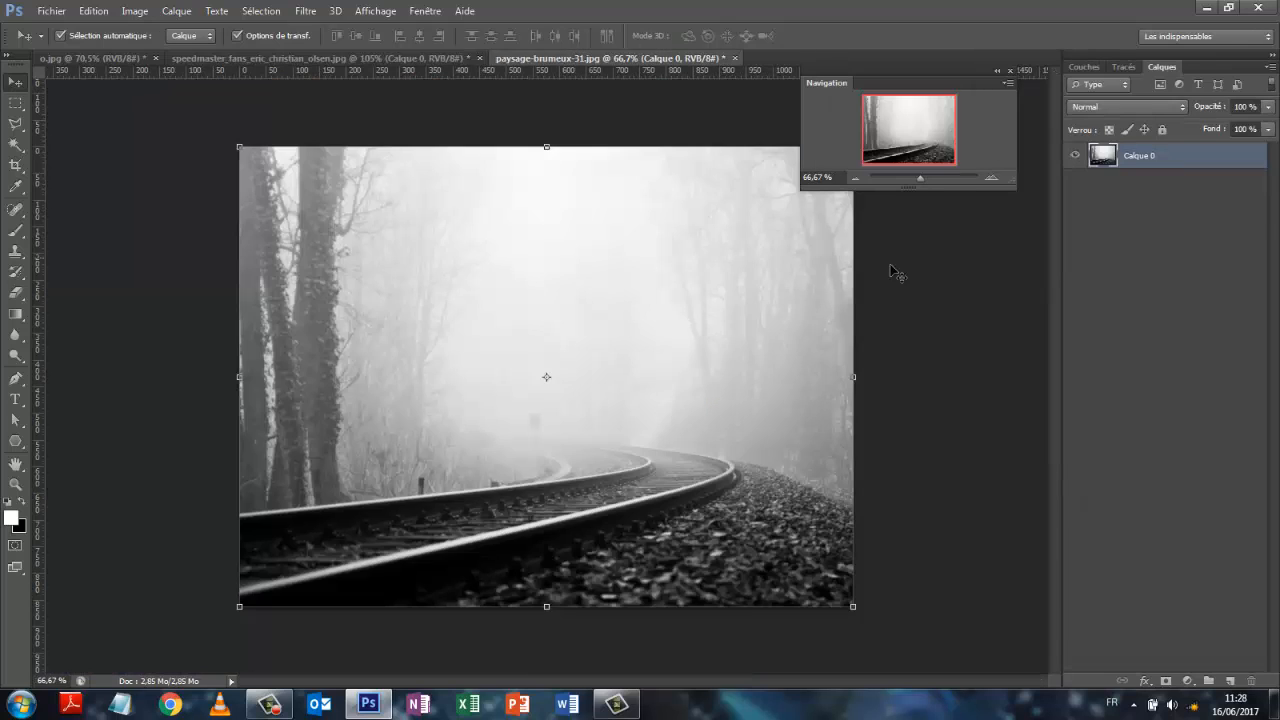
left_click_drag(1143, 157, 1233, 677)
left_click(264, 12)
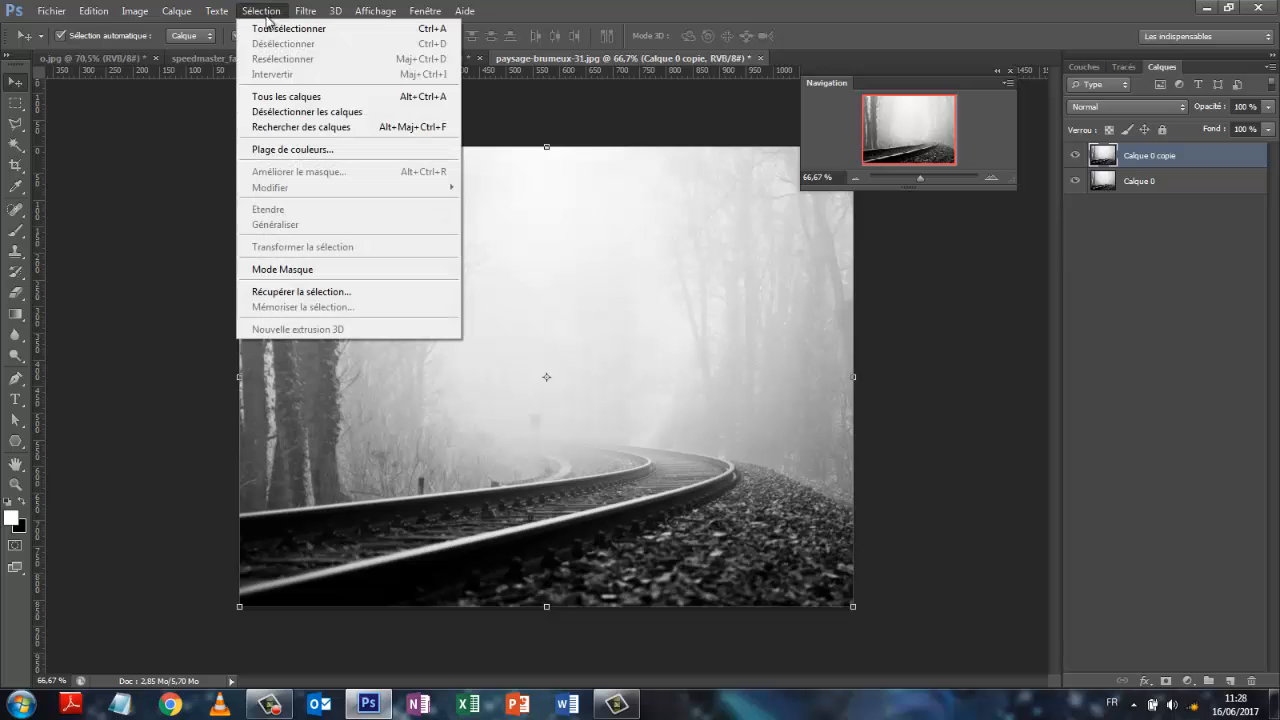
mouse_move(300, 14)
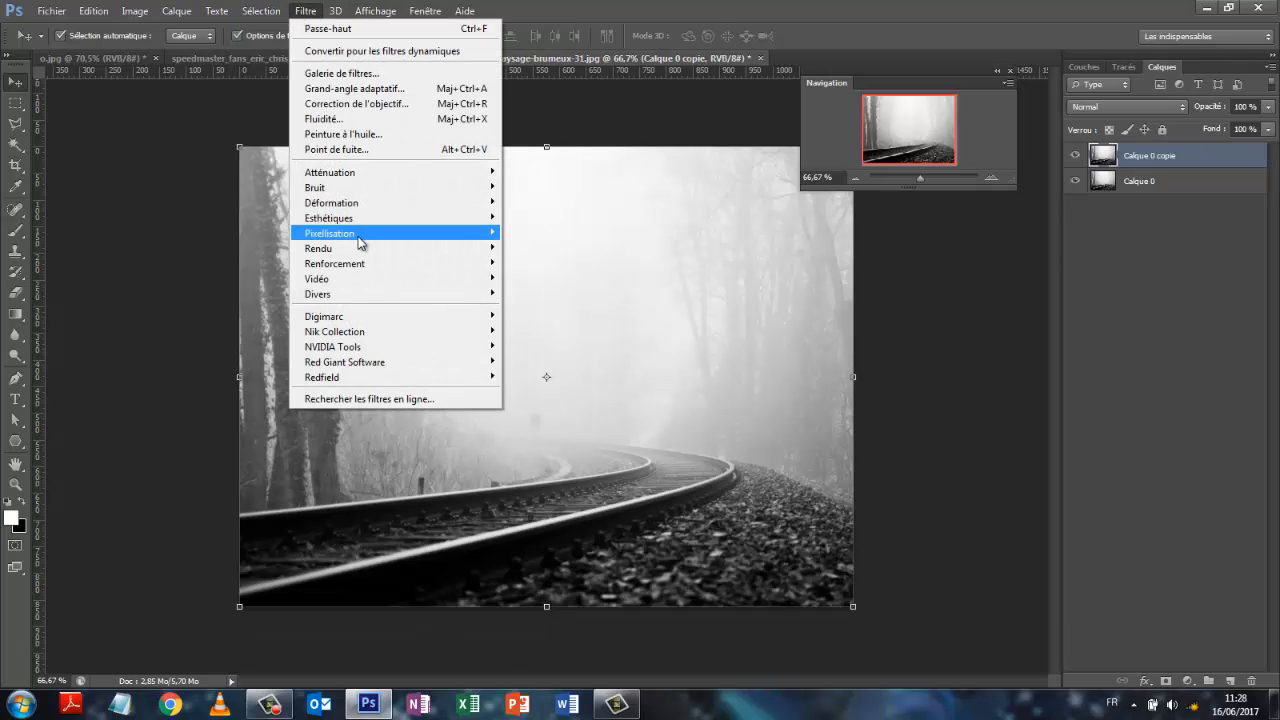
mouse_move(368, 264)
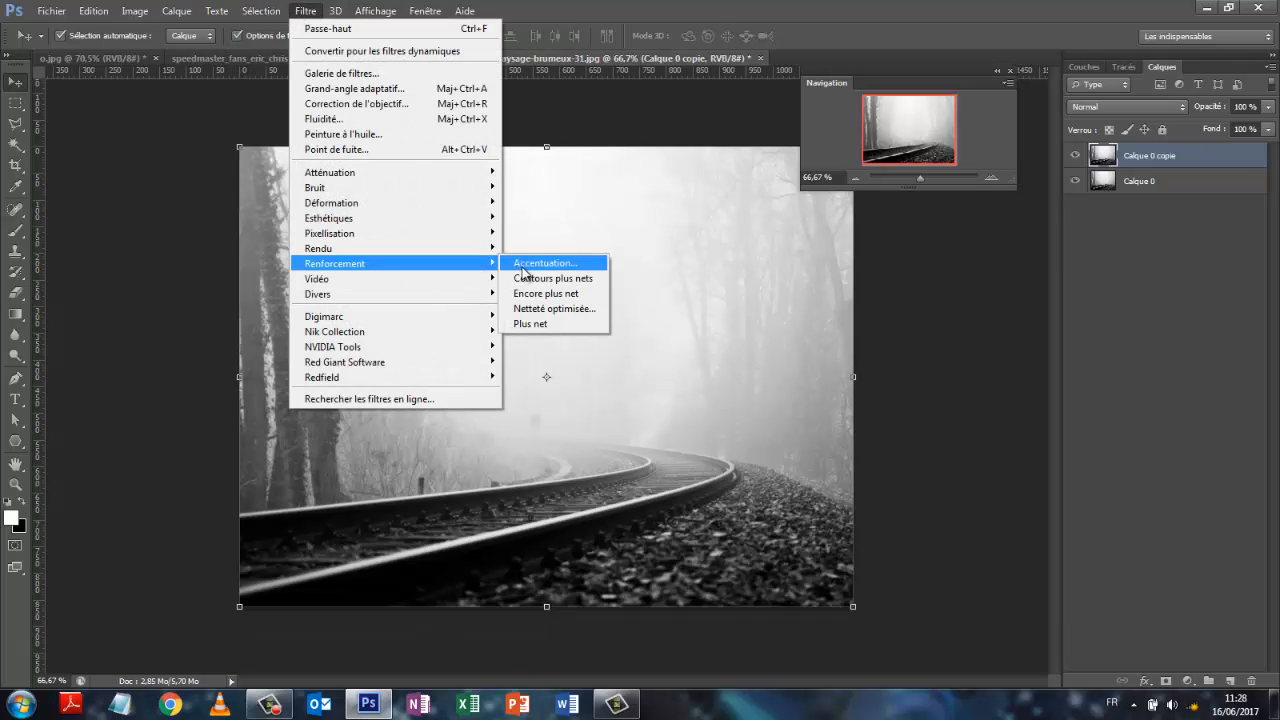
left_click(540, 263)
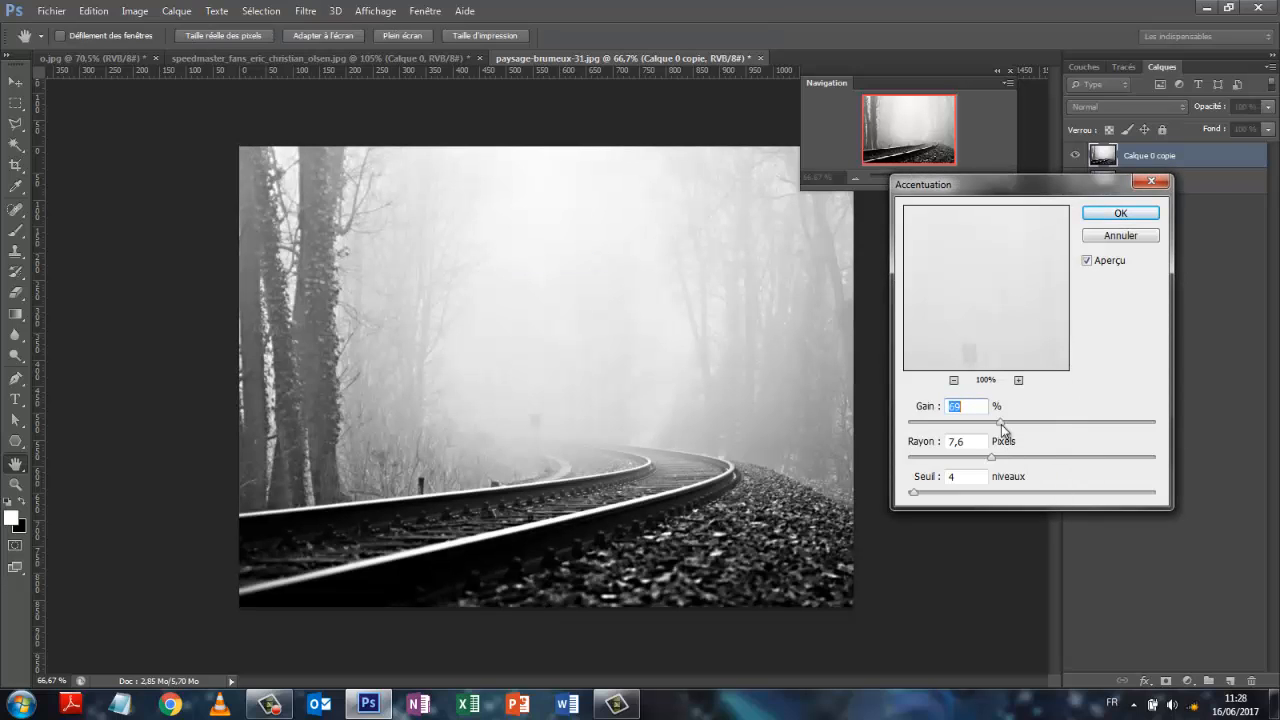
- Set Accentuation to a gain of 231 %, a radius of 30,2 pixels and a threshold of 3, compare using the preview, and apply it
left_click_drag(1003, 425, 1120, 430)
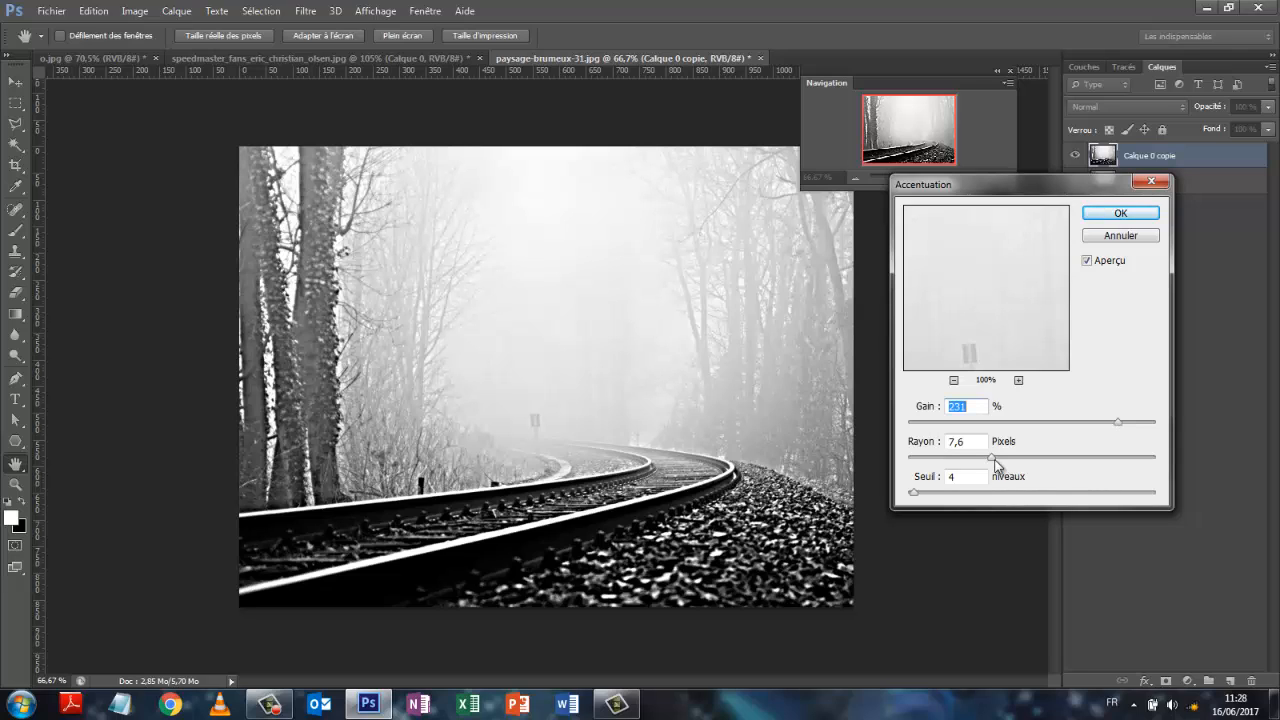
left_click_drag(995, 460, 1028, 465)
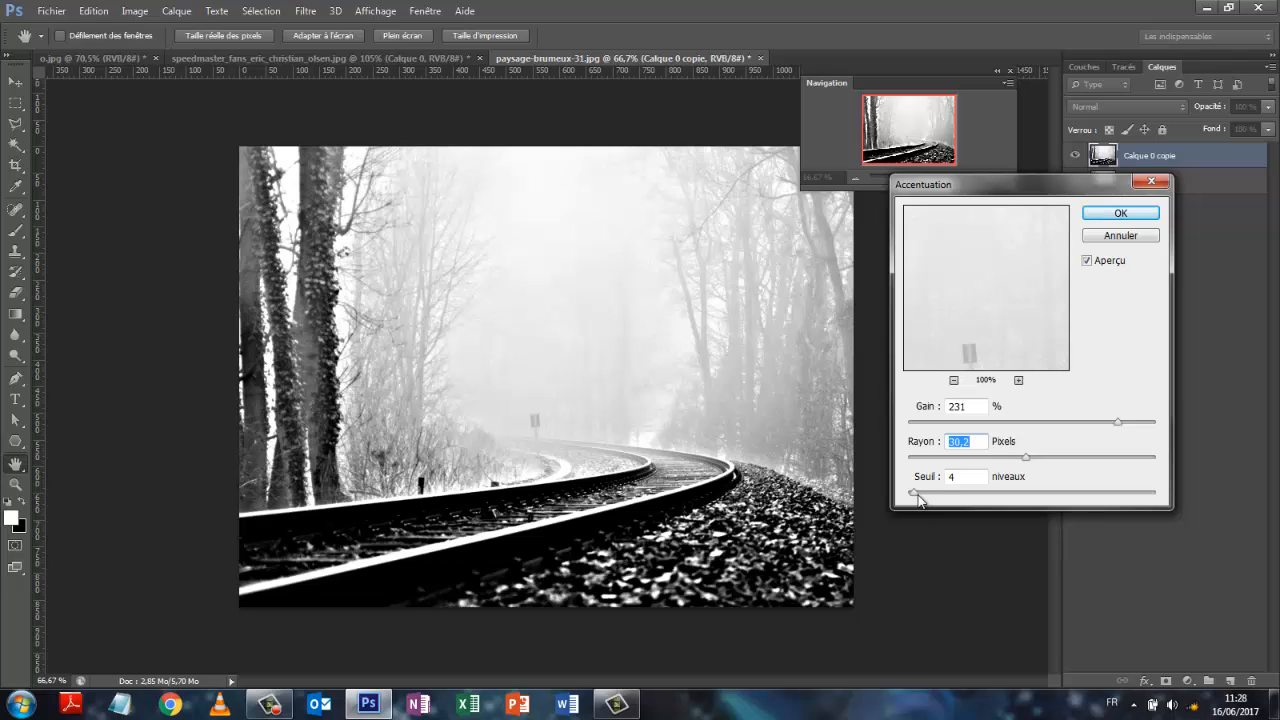
mouse_move(919, 494)
left_mouse_down()
mouse_move(930, 492)
mouse_move(913, 500)
left_mouse_up()
left_click(1086, 261)
left_click(1086, 261)
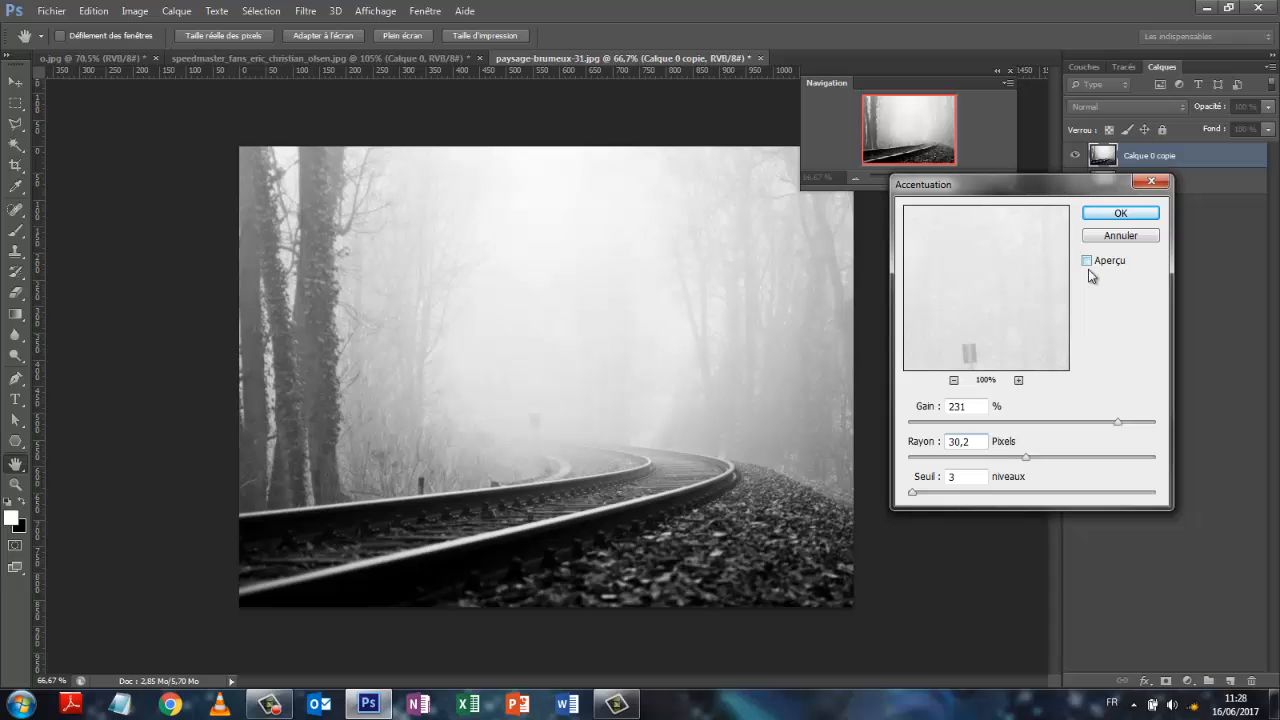
left_click(1088, 263)
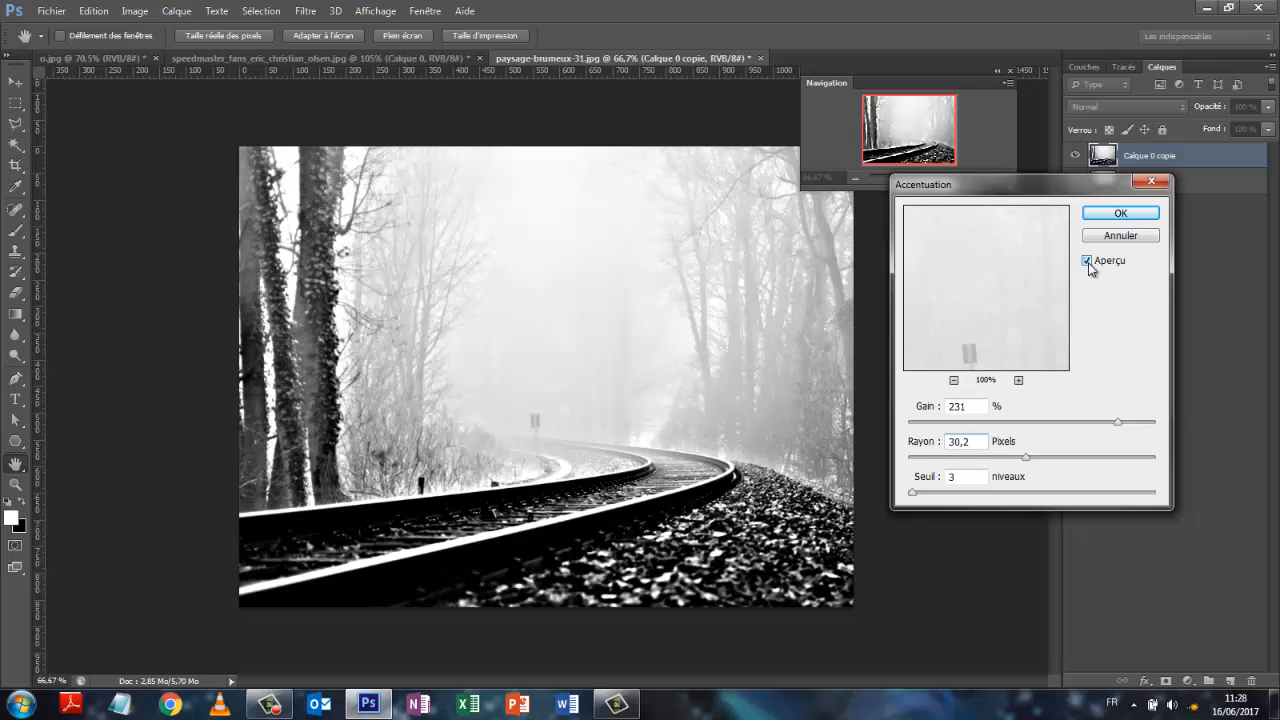
left_click(1088, 263)
left_click(1088, 263)
left_click(1121, 213)
- Duplicate Calque 0 copie and apply the Passe-haut filter to the new copy with a radius of 7,4 pixels
left_click_drag(1150, 157, 1226, 680)
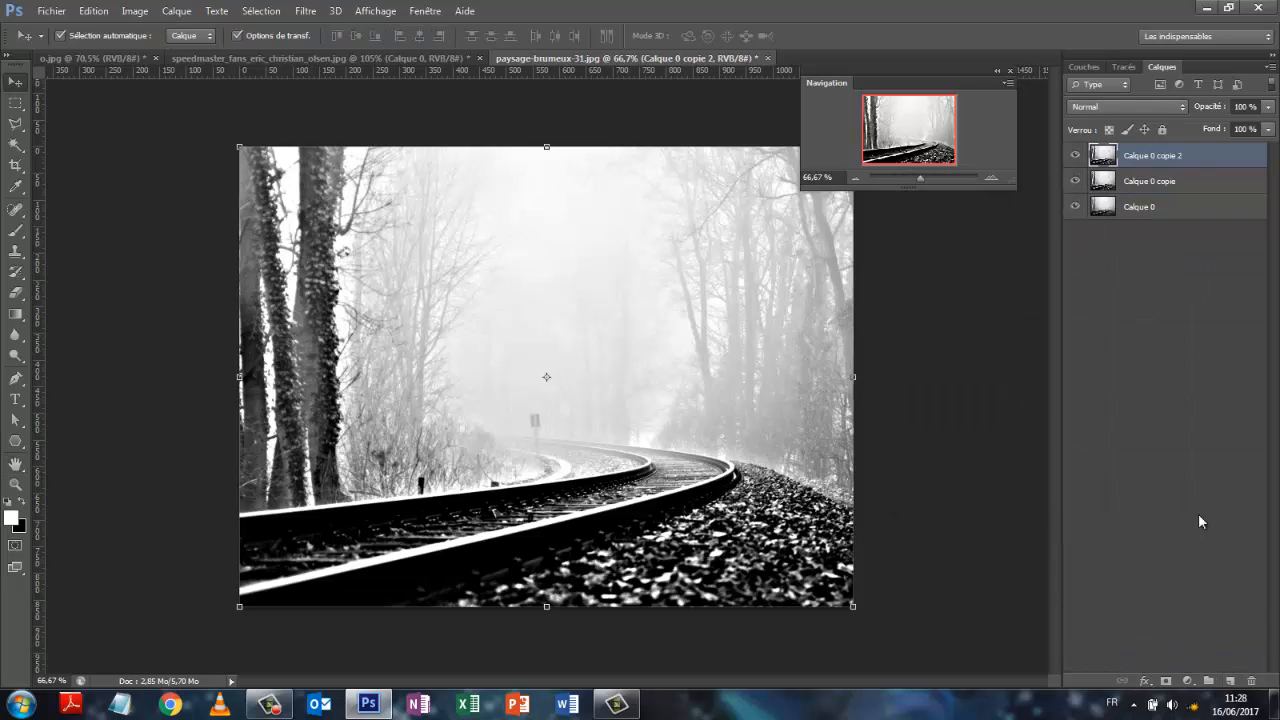
left_click(304, 13)
mouse_move(409, 295)
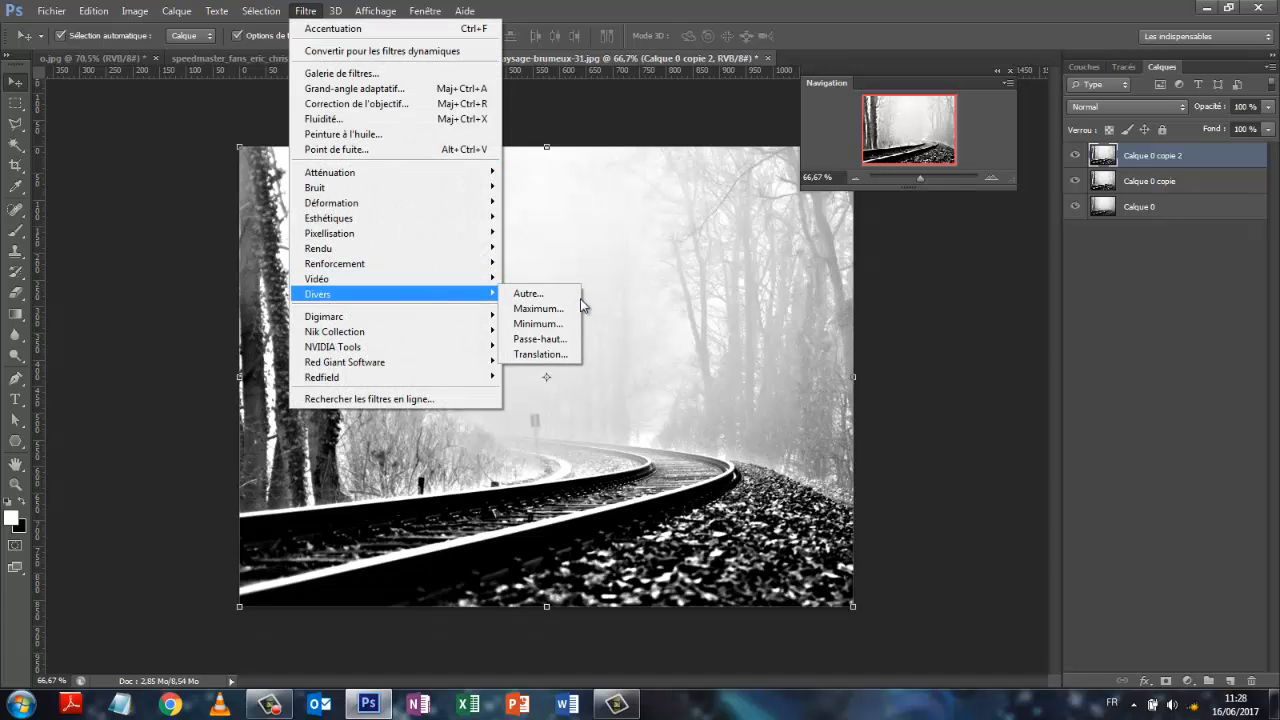
left_click(541, 340)
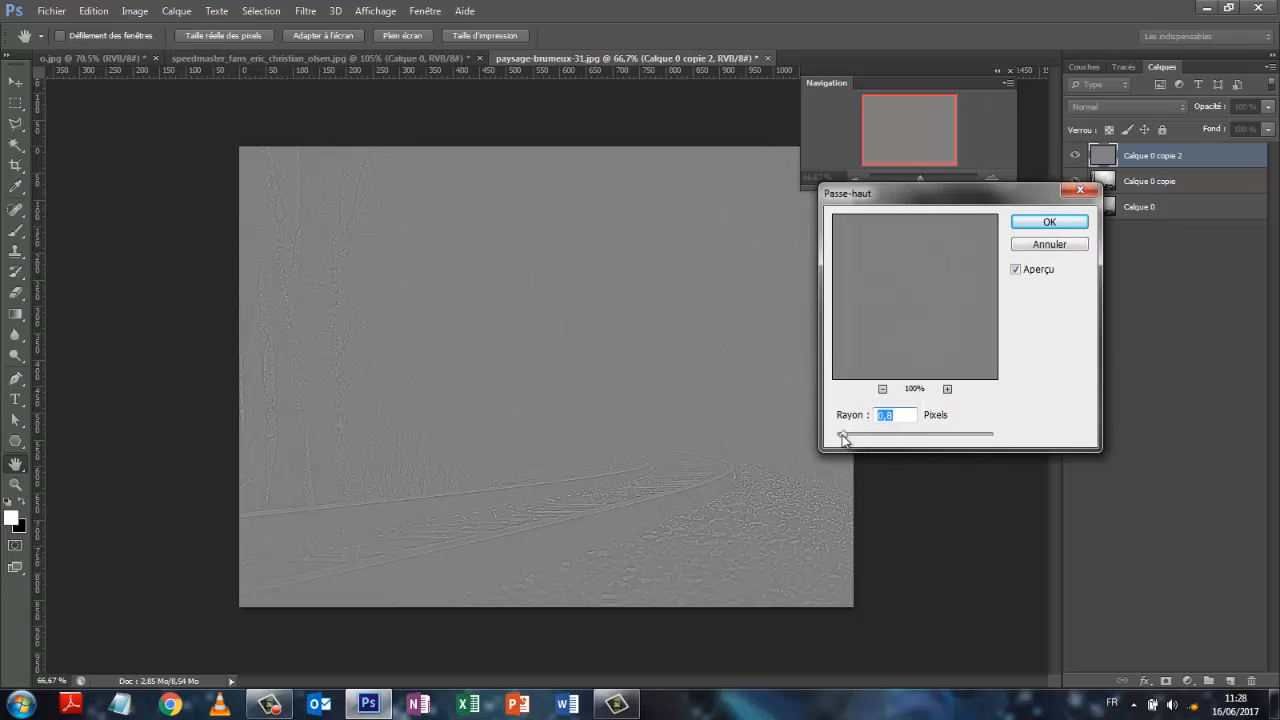
left_click_drag(843, 437, 891, 440)
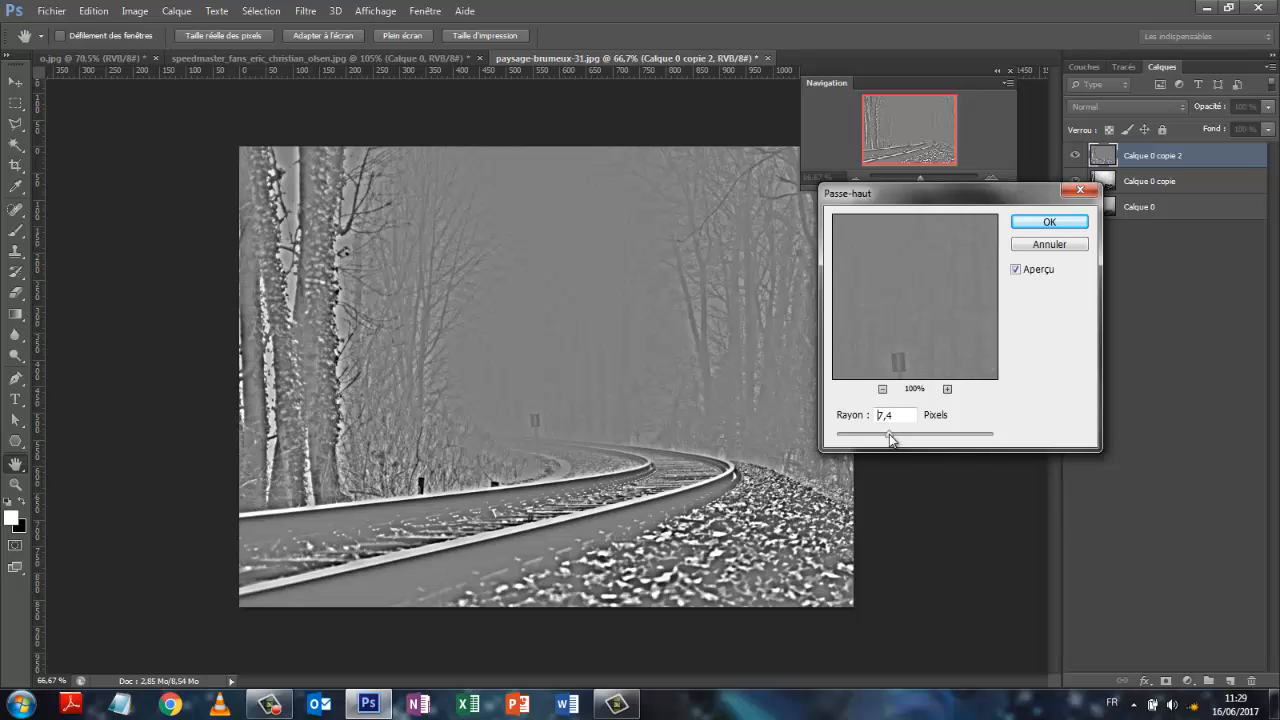
left_click(1016, 270)
left_click(1016, 270)
left_click(1050, 222)
key("v")
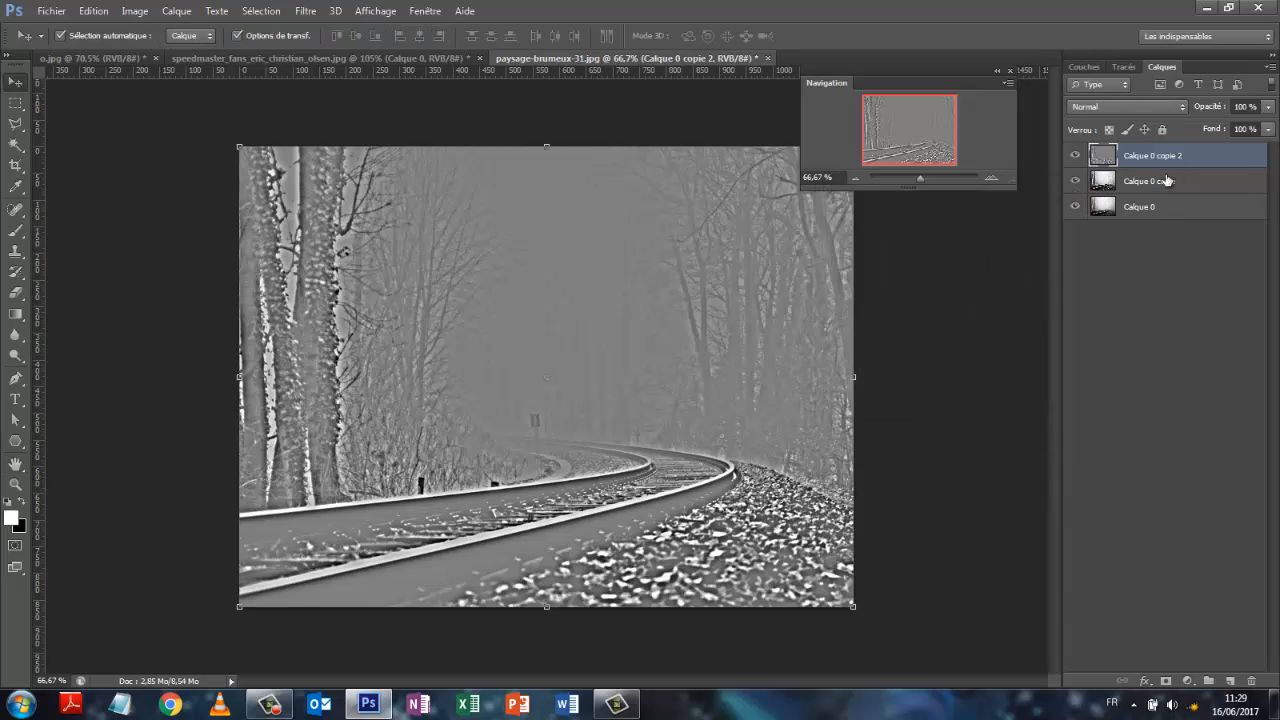
- Set the blending mode of Calque 0 copie 2 in the railway landscape to Incrustation and deselect the layer
left_click(1179, 105)
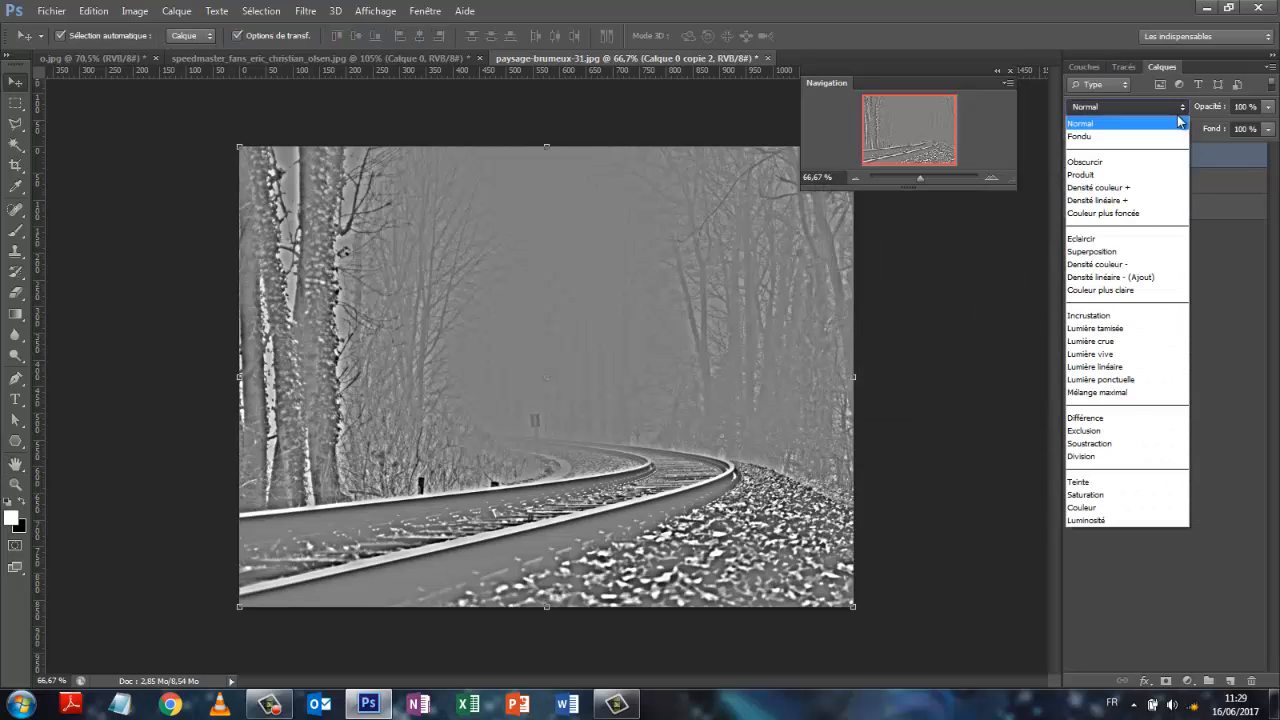
left_click(1124, 326)
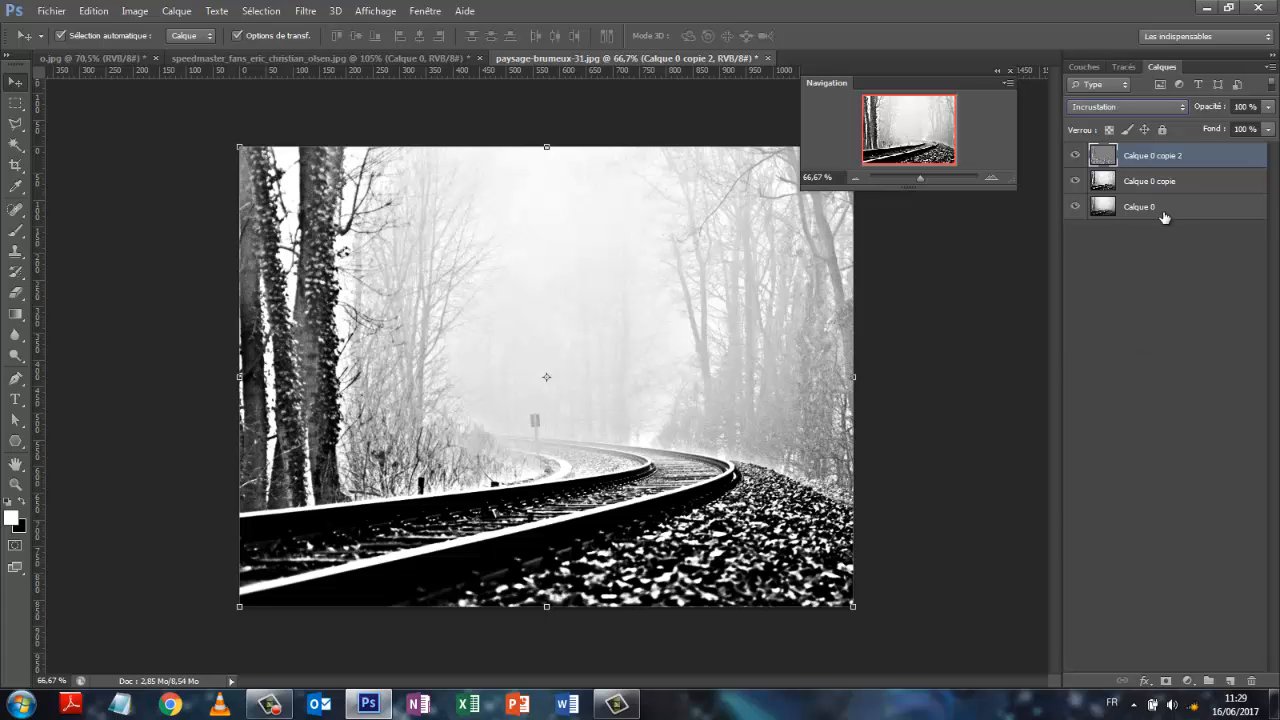
left_click(1157, 310)
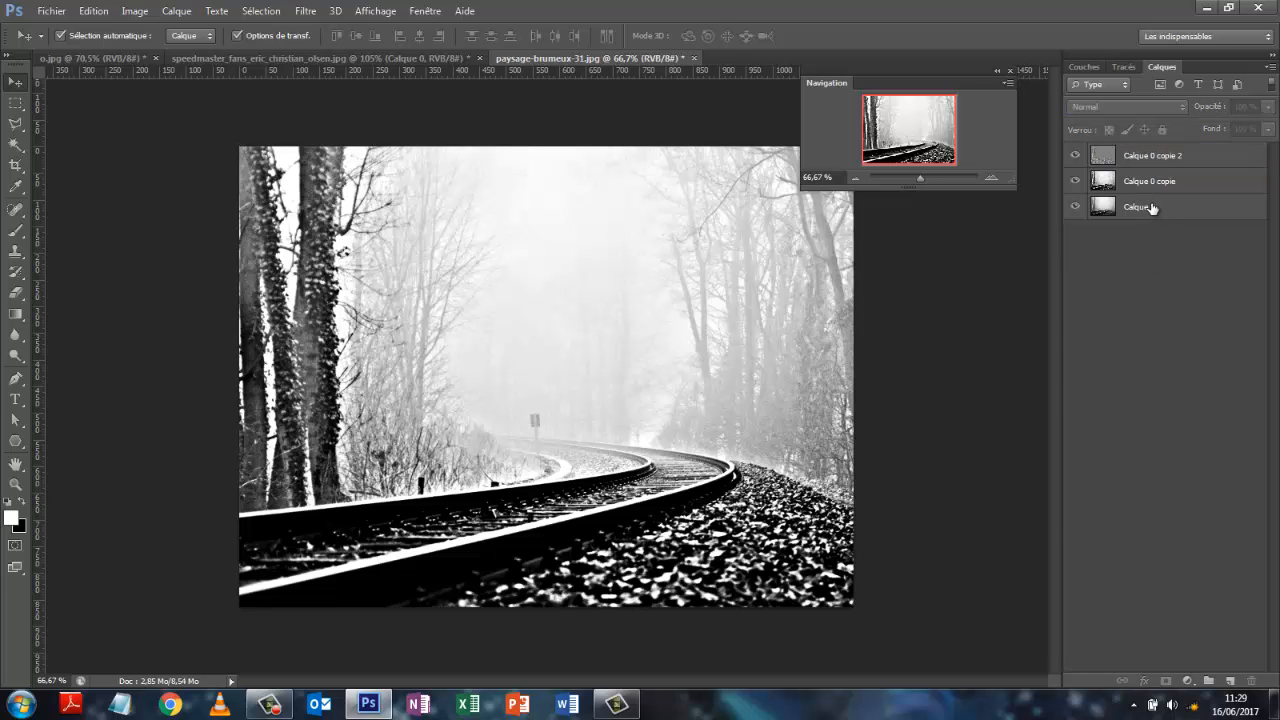
- Move Calque 0 to the top of the landscape's layer stack and toggle its visibility for comparison, leaving it hidden
left_click_drag(1135, 150, 1134, 155)
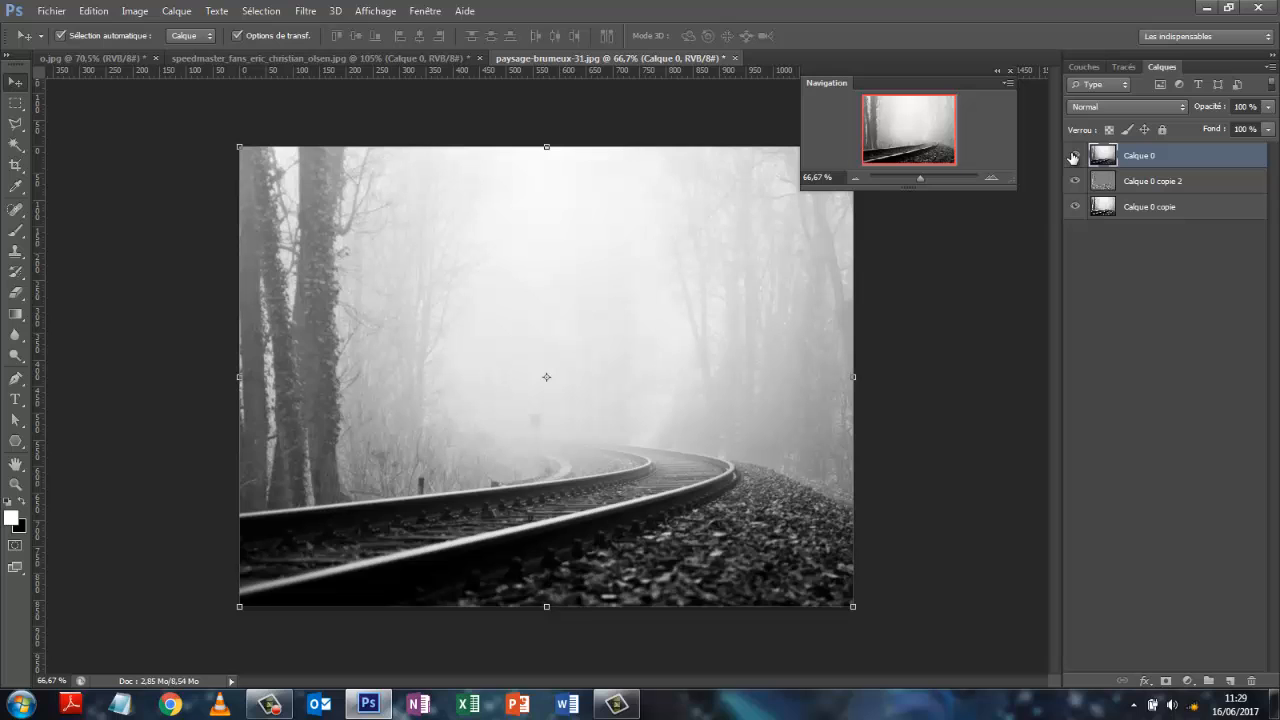
left_click(1074, 156)
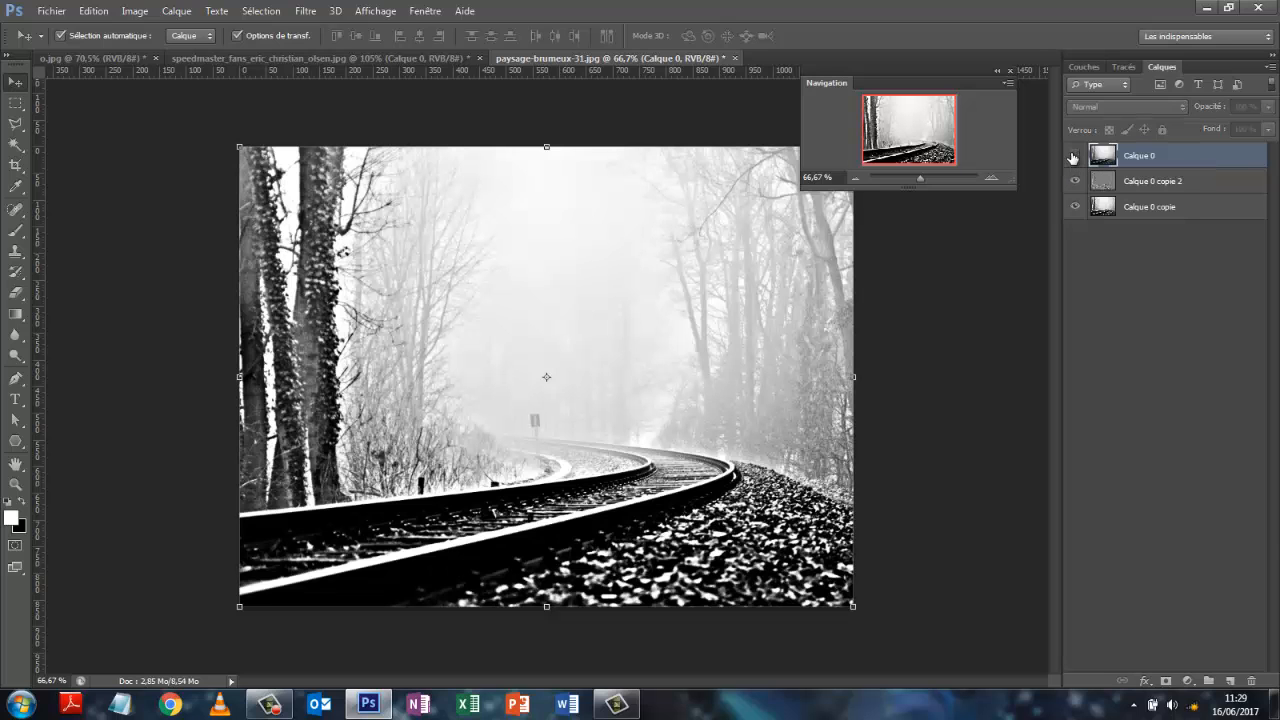
left_click(1074, 156)
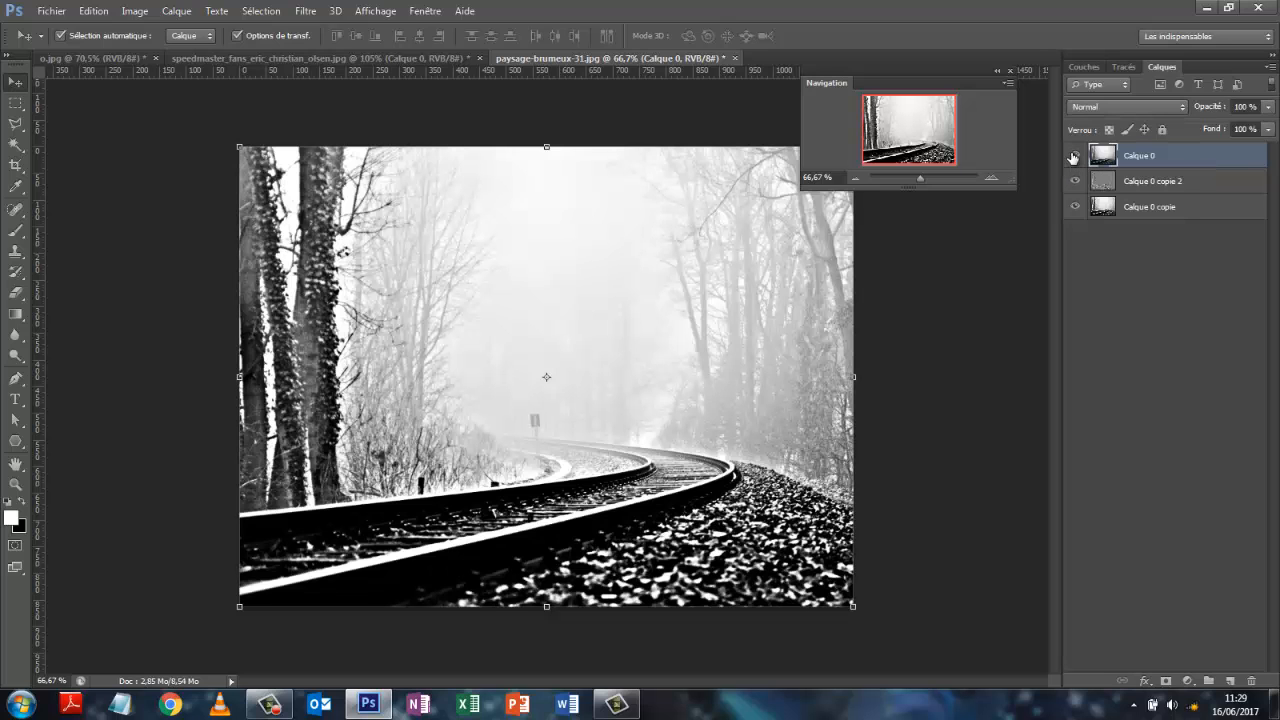
left_click(1074, 156)
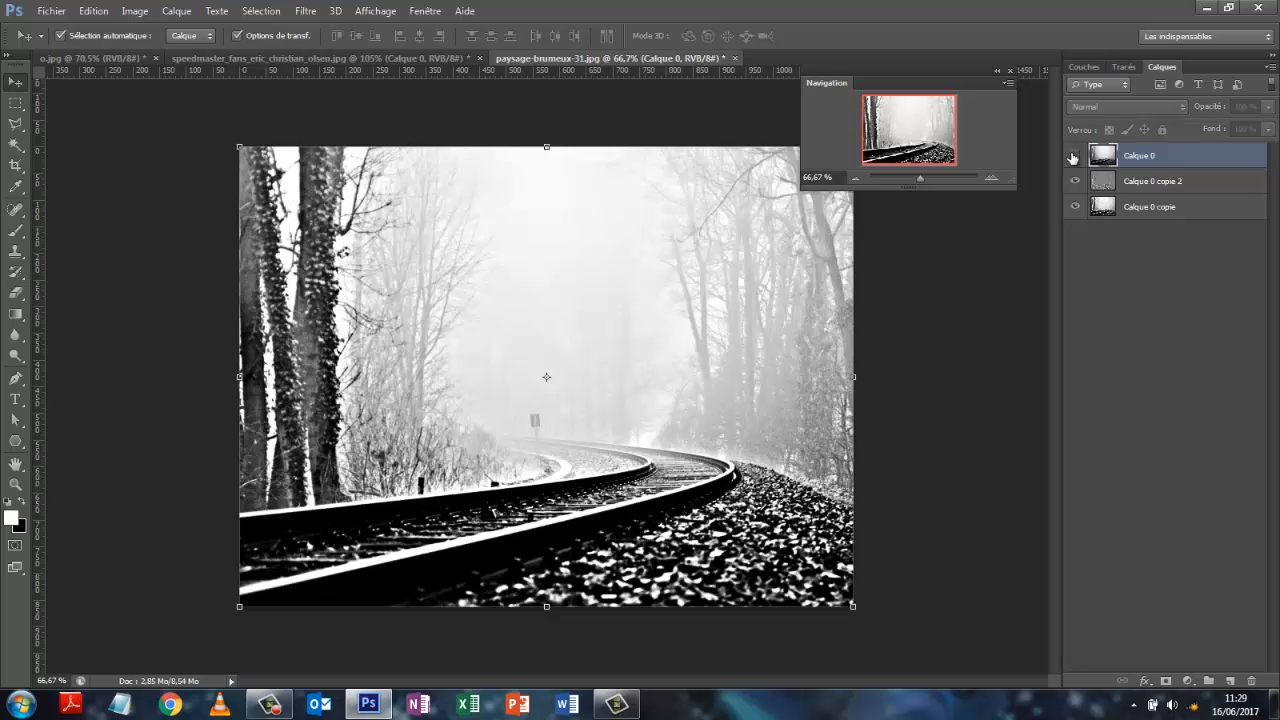
left_click(305, 14)
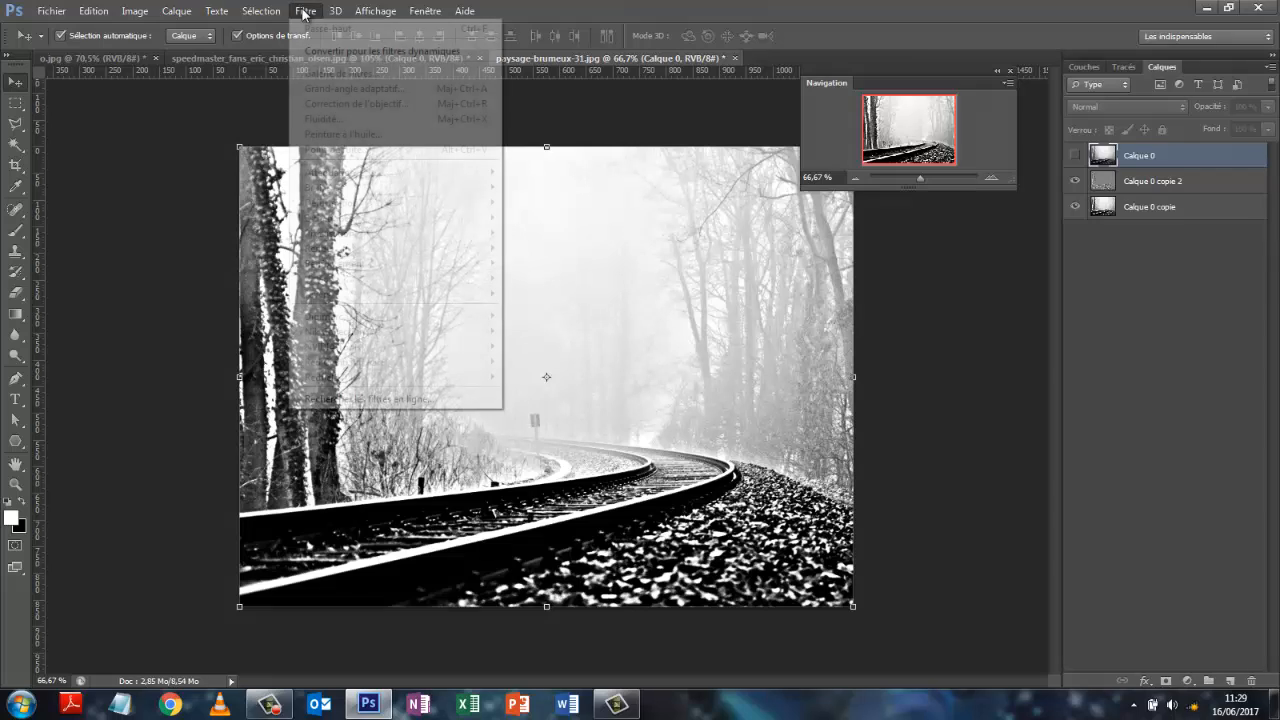
left_click(1196, 314)
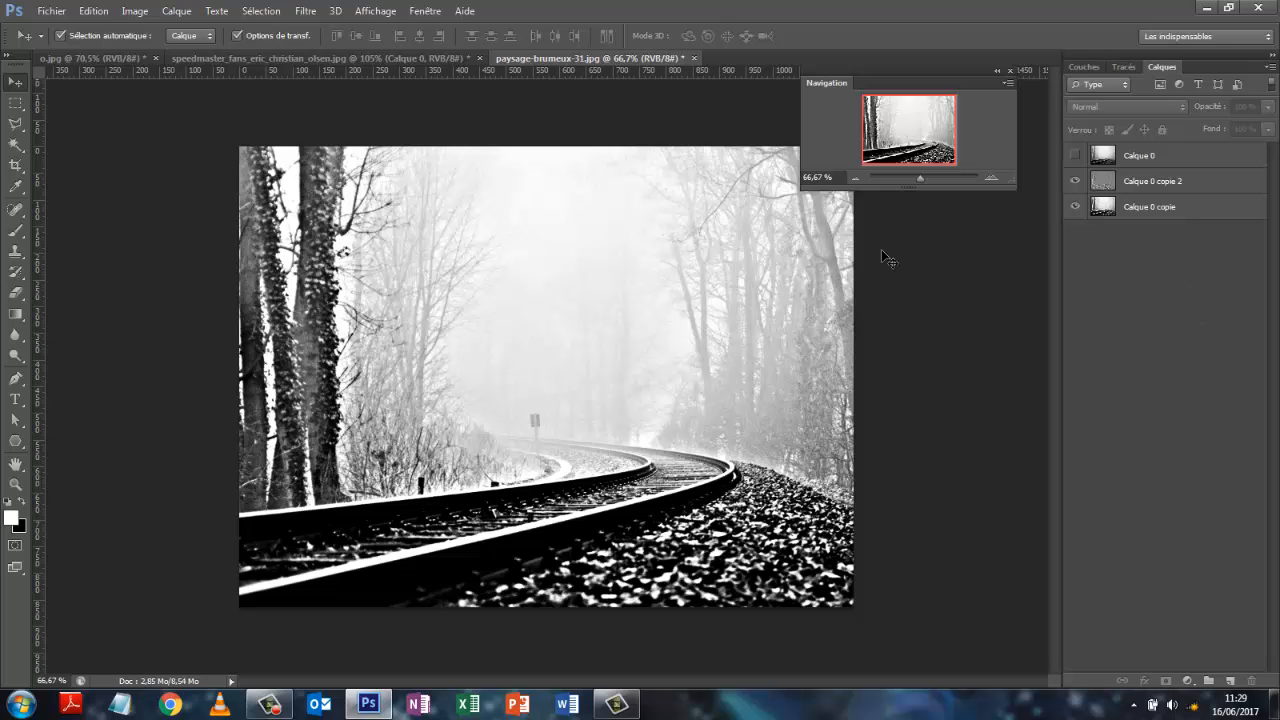
- Review the sharpened bear in o.jpg, then return to the portrait and toggle Calque 0 to compare it before and after sharpening
left_click(87, 63)
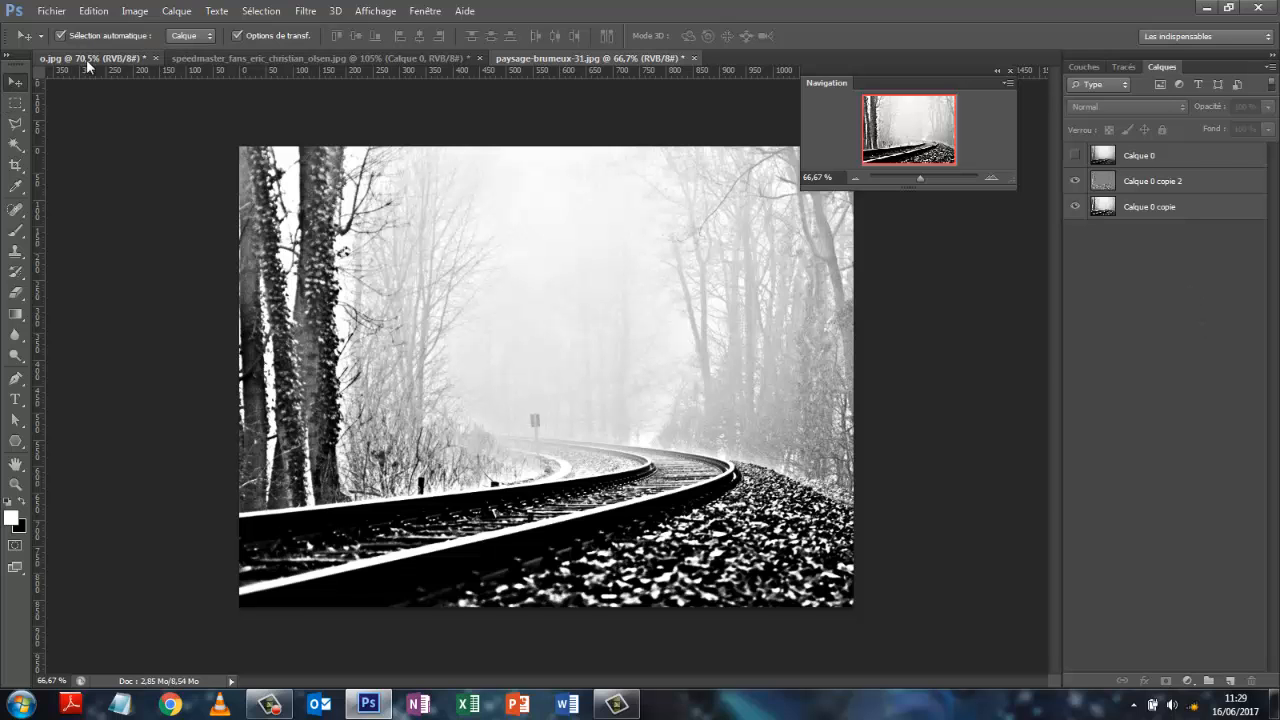
left_click(832, 176)
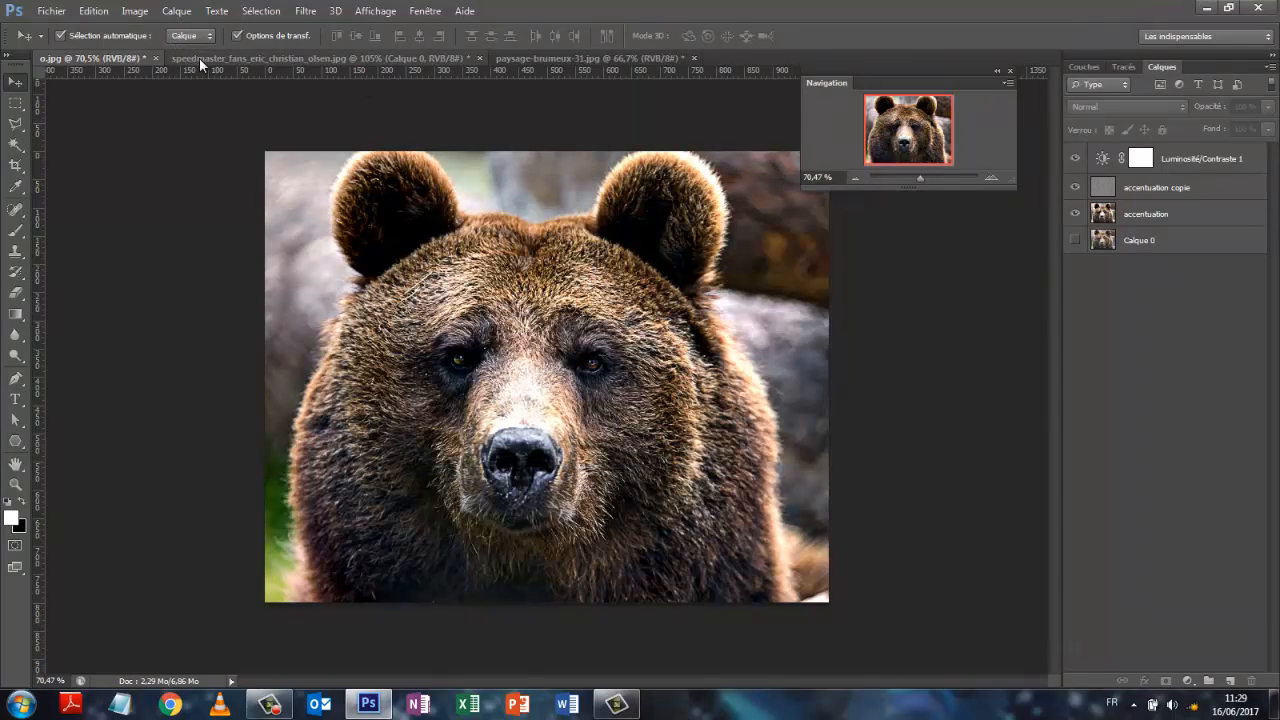
left_click(199, 57)
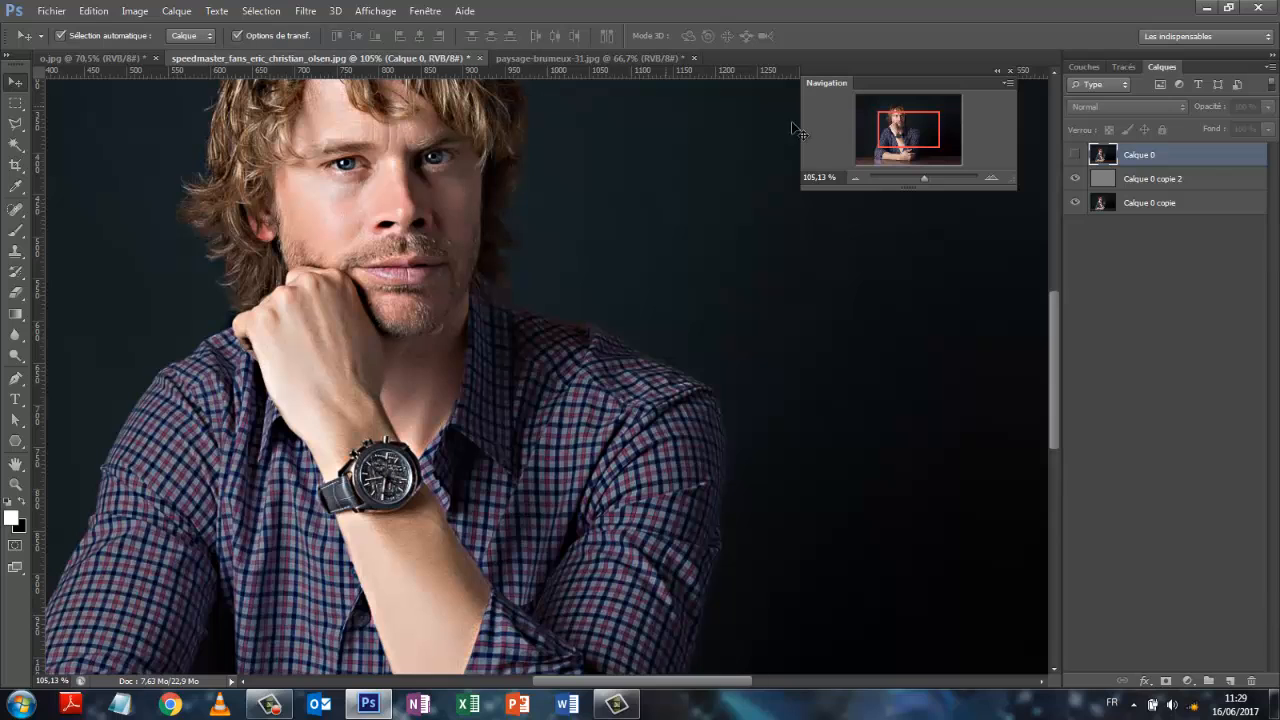
left_click(1075, 155)
left_click(1075, 155)
left_click(1075, 155)
left_click(1075, 155)
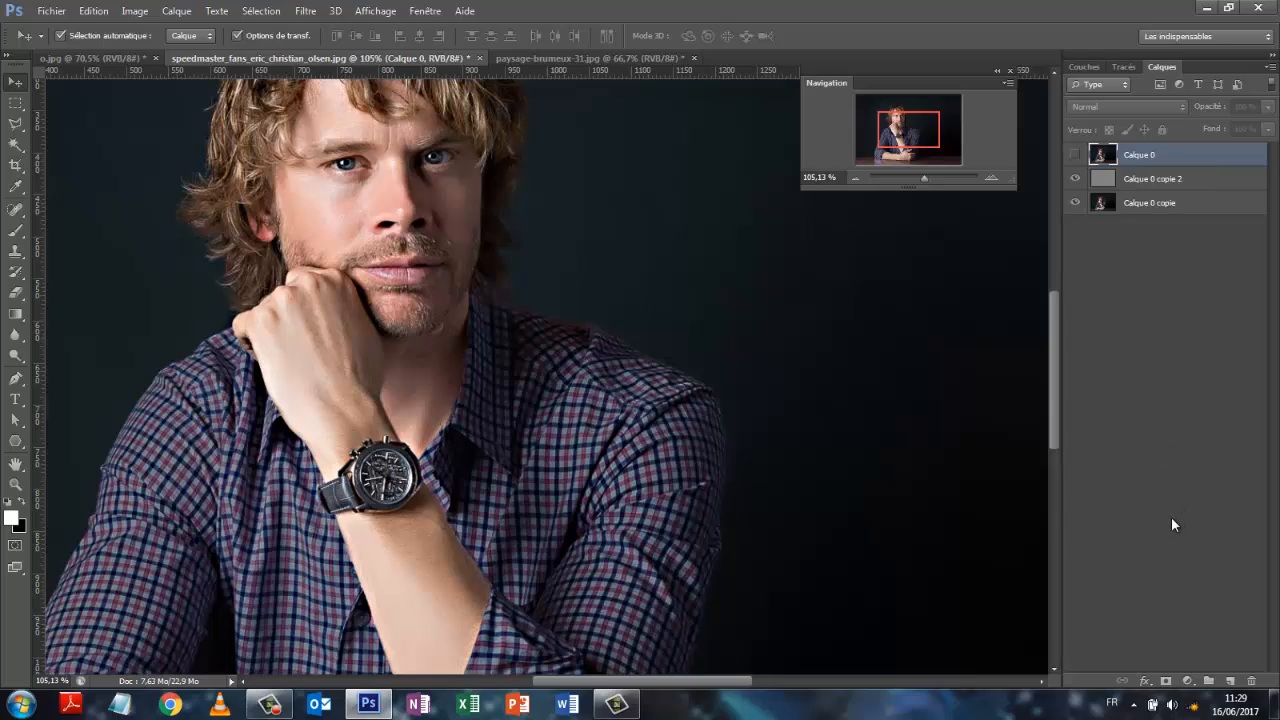